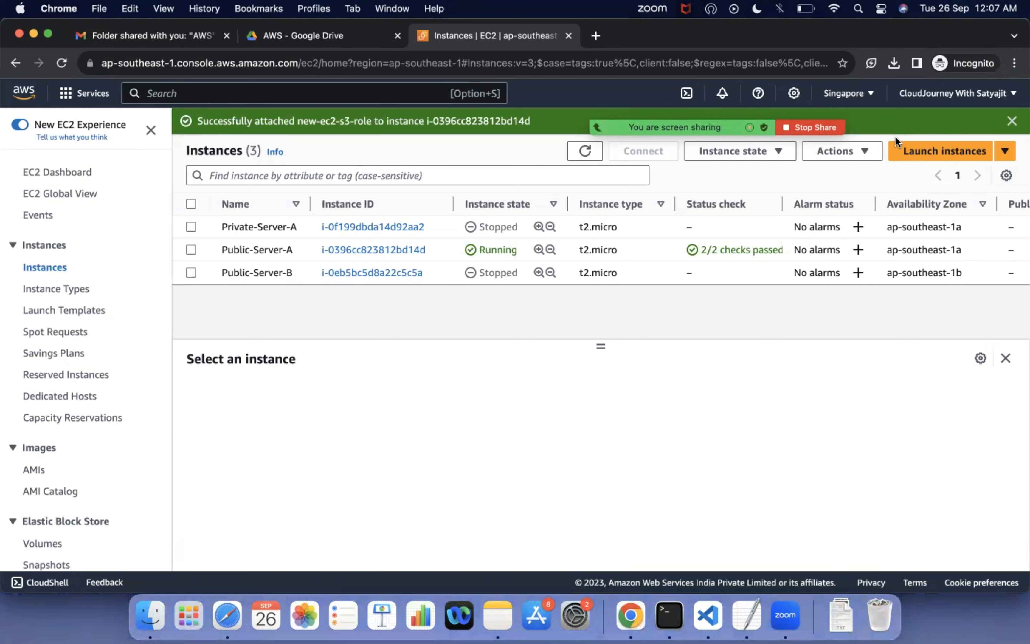
Open the form for launching a new EC2 instance.
{"action": "left_click", "coordinate": [944, 148]}
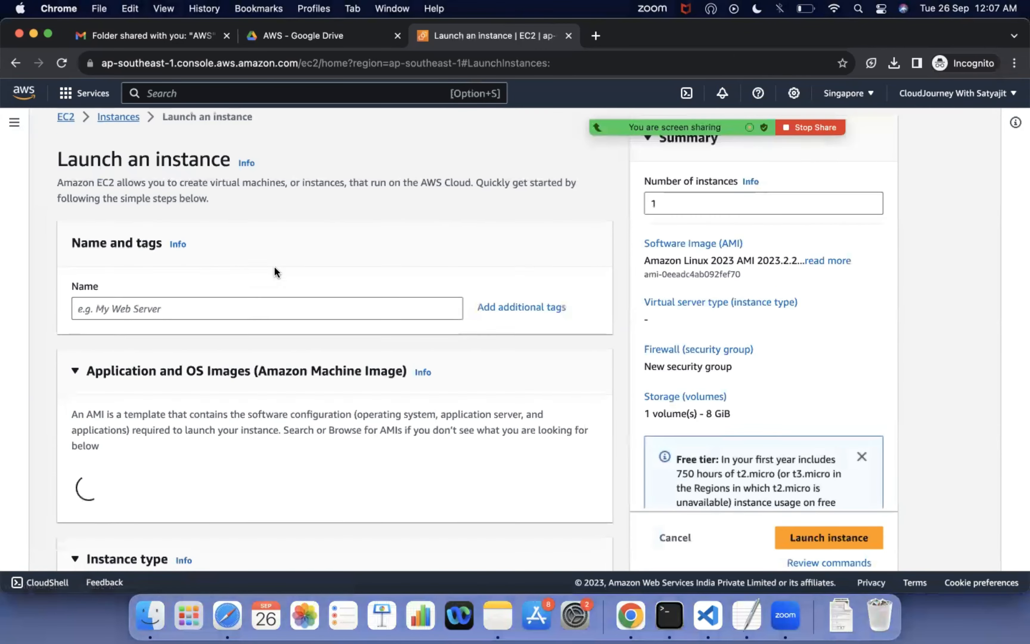
{"action": "scroll", "coordinate": [274, 267], "scroll_direction": "down", "scroll_amount": 7}
{"action": "scroll", "coordinate": [276, 272], "scroll_direction": "down", "scroll_amount": 10}
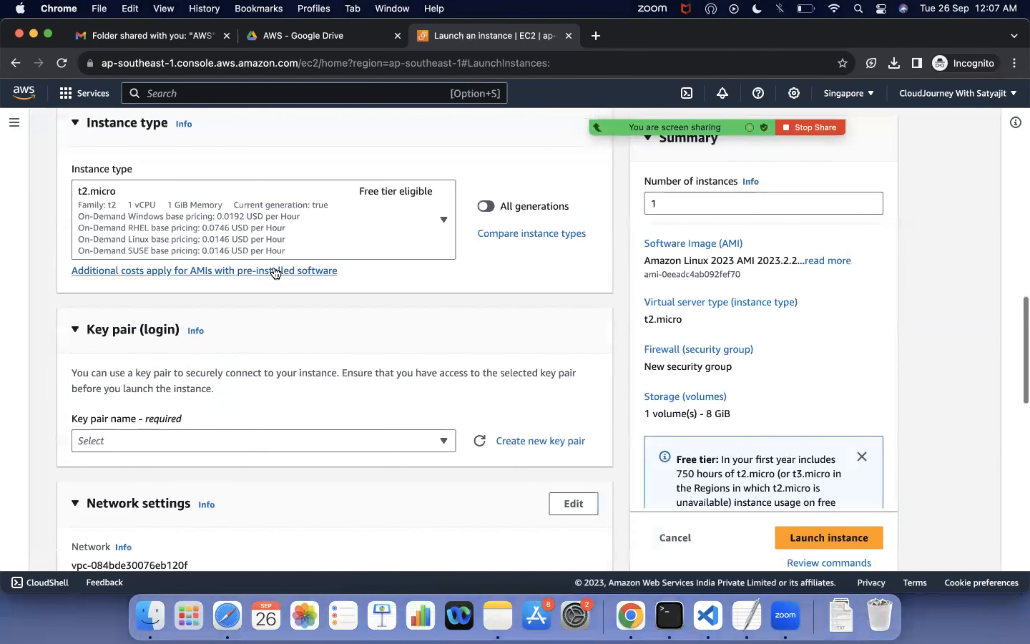
{"action": "scroll", "coordinate": [275, 272], "scroll_direction": "up", "scroll_amount": 15}
{"action": "scroll", "coordinate": [275, 272], "scroll_direction": "up", "scroll_amount": 3}
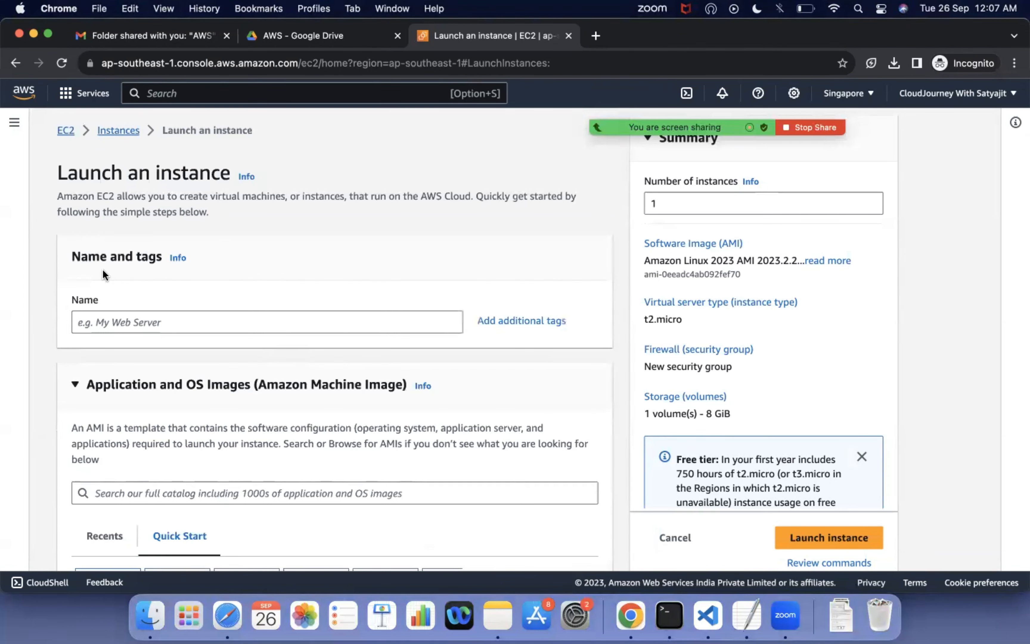
Review the launch form's sections: AMI, instance type, key pair, network settings, storage and advanced details.
{"action": "scroll", "coordinate": [115, 268], "scroll_direction": "down", "scroll_amount": 2}
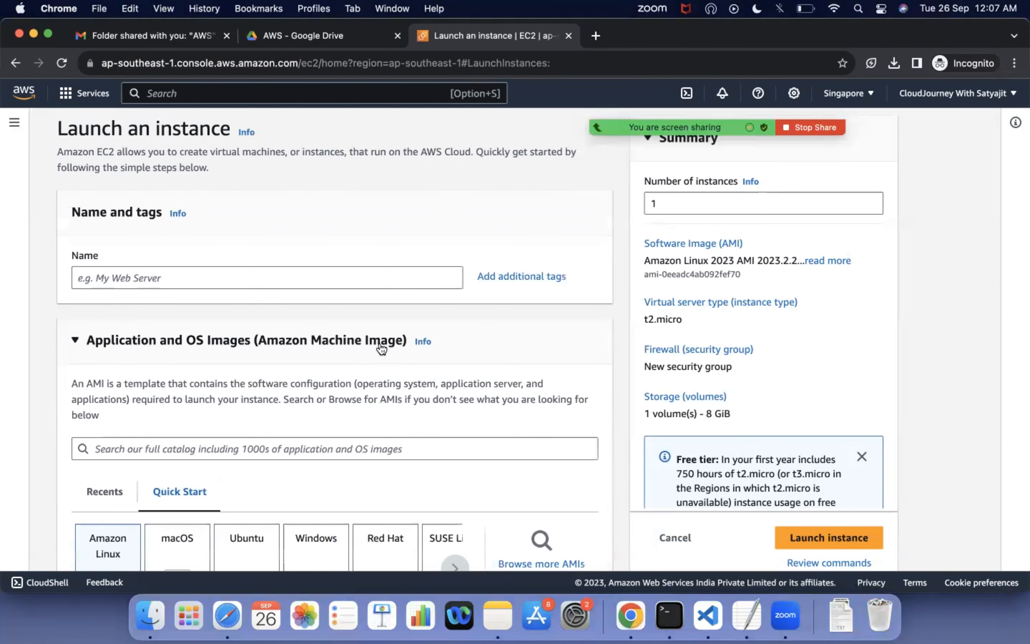
{"action": "scroll", "coordinate": [382, 349], "scroll_direction": "down", "scroll_amount": 10}
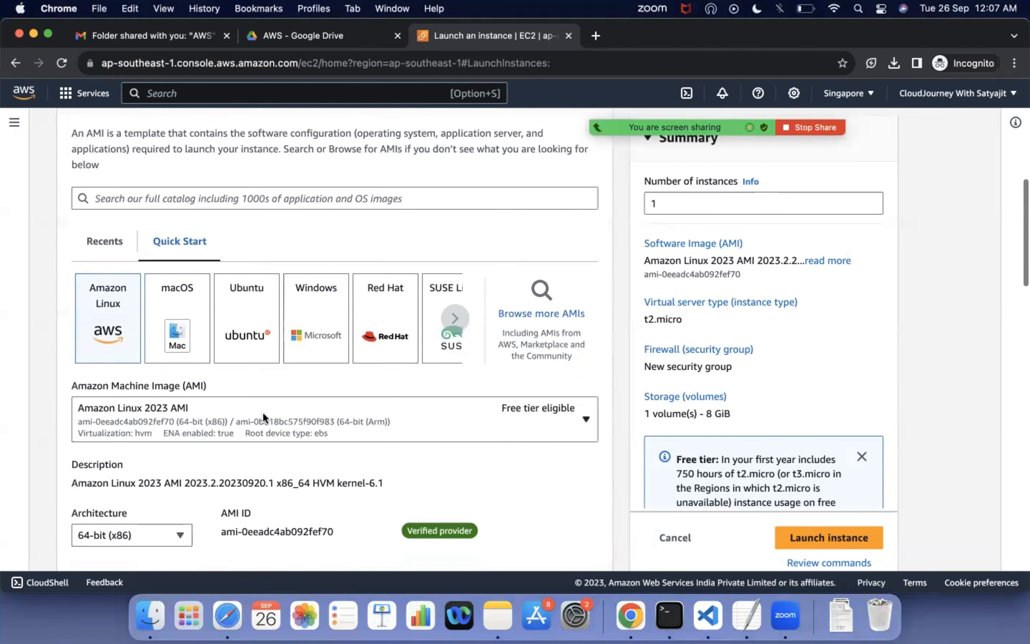
{"action": "scroll", "coordinate": [263, 415], "scroll_direction": "down", "scroll_amount": 10}
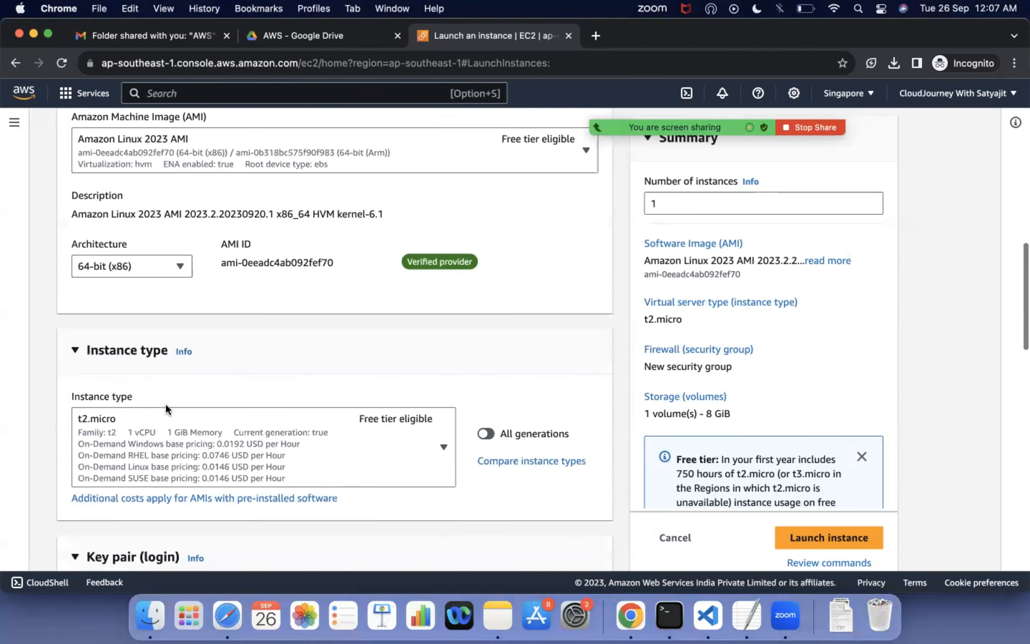
{"action": "scroll", "coordinate": [166, 407], "scroll_direction": "down", "scroll_amount": 9}
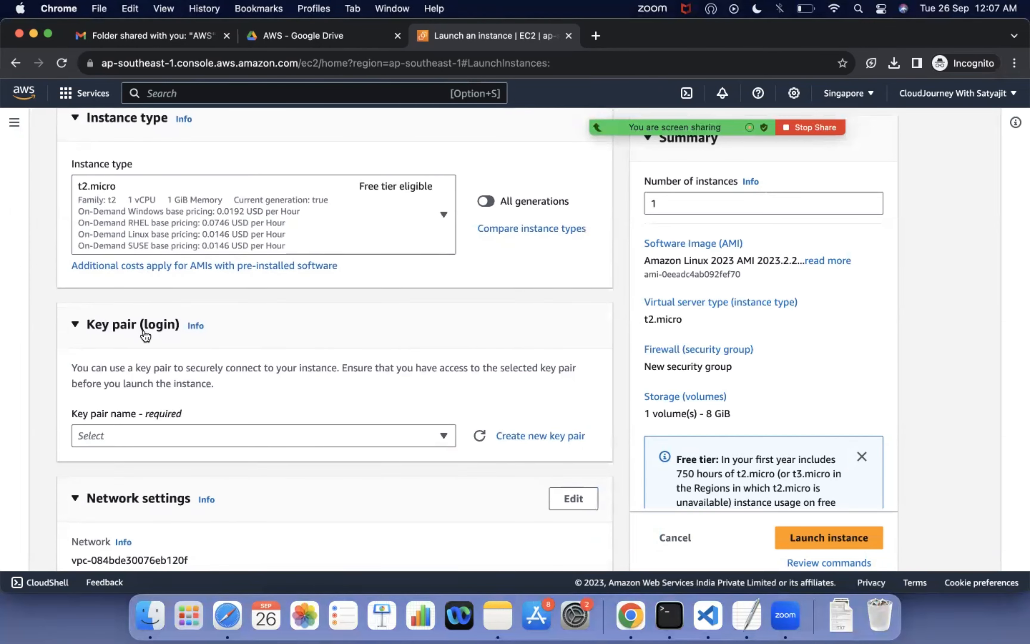
{"action": "scroll", "coordinate": [140, 353], "scroll_direction": "down", "scroll_amount": 4}
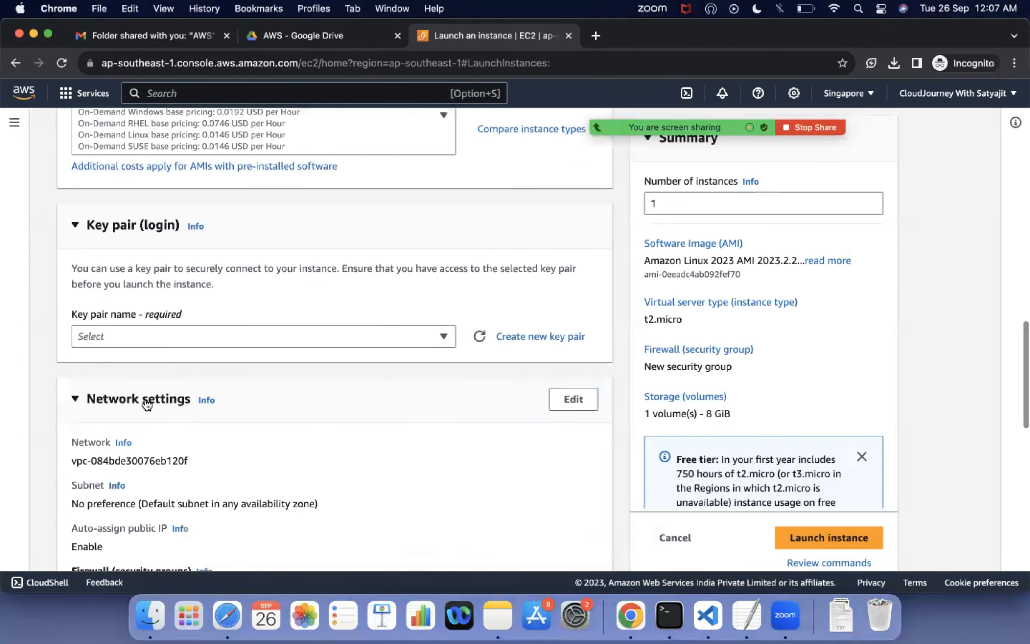
{"action": "scroll", "coordinate": [148, 403], "scroll_direction": "down", "scroll_amount": 19}
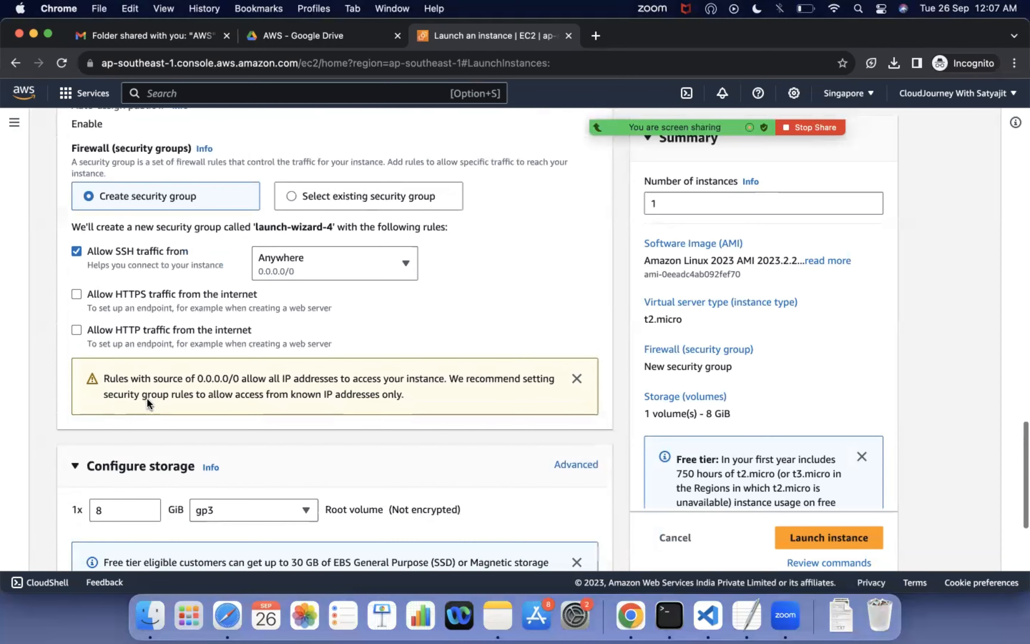
{"action": "scroll", "coordinate": [148, 399], "scroll_direction": "down", "scroll_amount": 4}
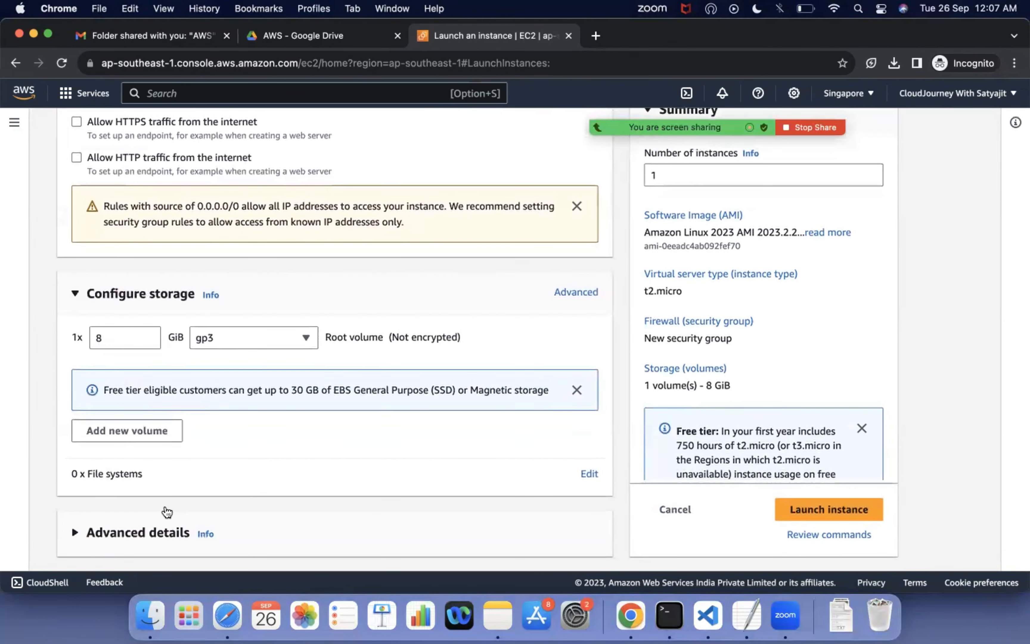
{"action": "scroll", "coordinate": [194, 503], "scroll_direction": "up", "scroll_amount": 20}
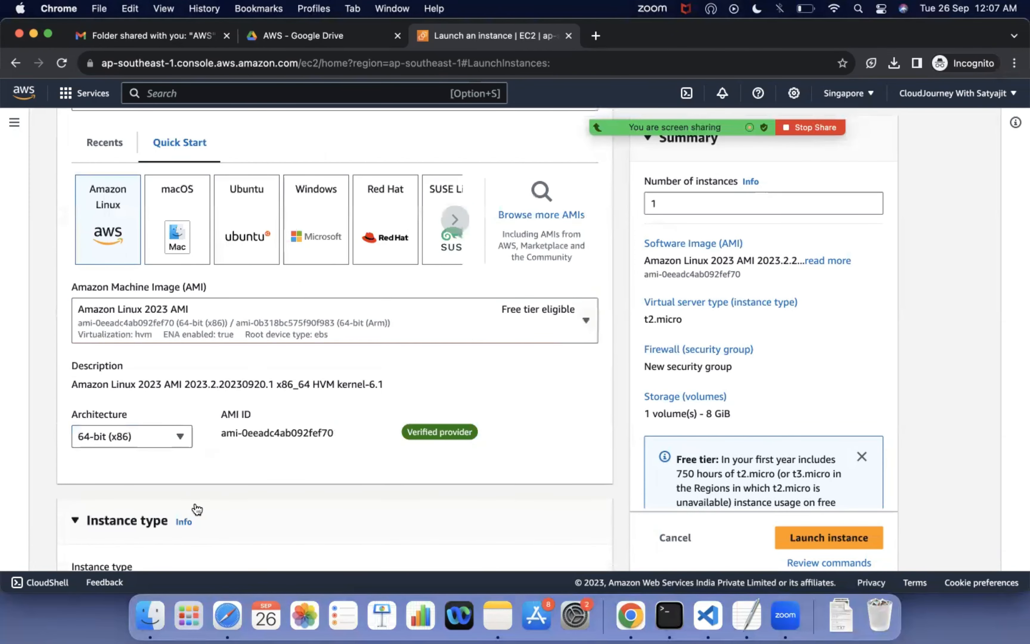
{"action": "scroll", "coordinate": [197, 509], "scroll_direction": "up", "scroll_amount": 10}
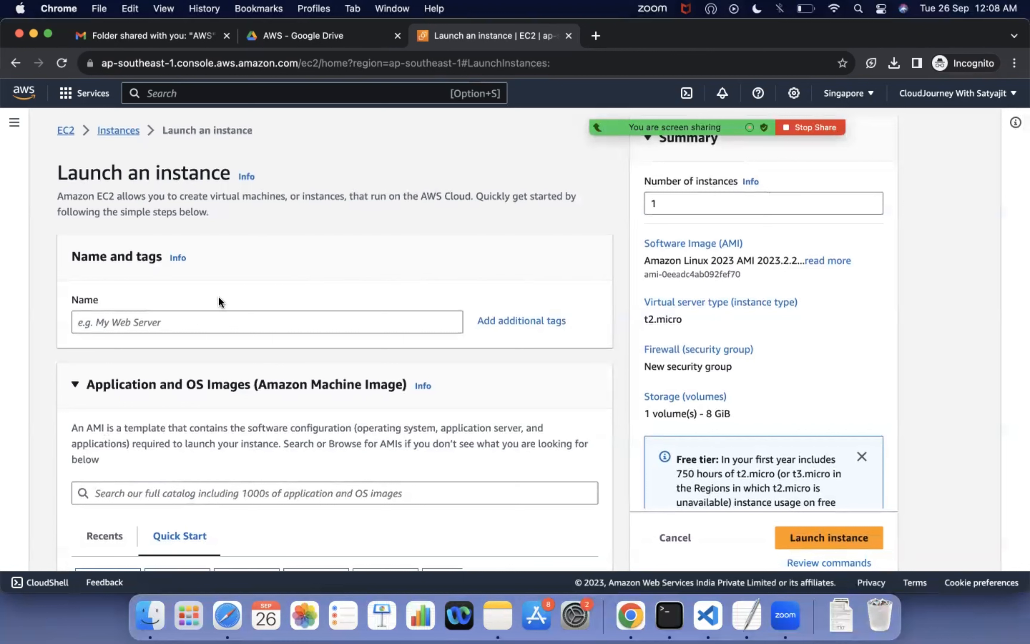
Name the new instance testing-ec2.
{"action": "left_click", "coordinate": [199, 320]}
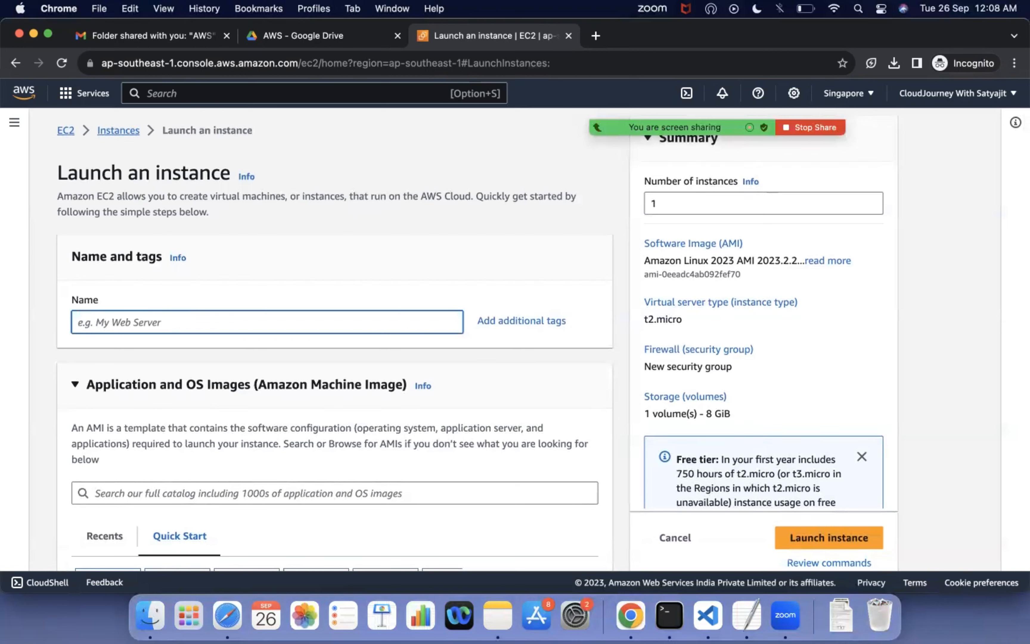
{"action": "type", "text": "testing-ec2"}
Browse more AMIs for the instance and look through the Quickstart AMIs offered in the full catalog.
{"action": "scroll", "coordinate": [187, 301], "scroll_direction": "down", "scroll_amount": 3}
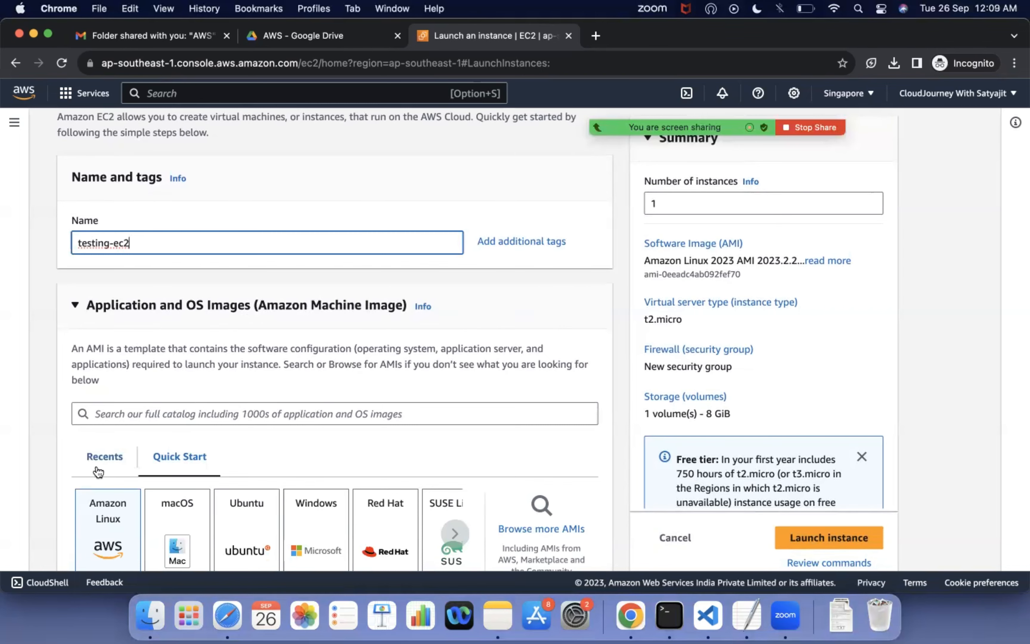
{"action": "scroll", "coordinate": [190, 315], "scroll_direction": "down", "scroll_amount": 5}
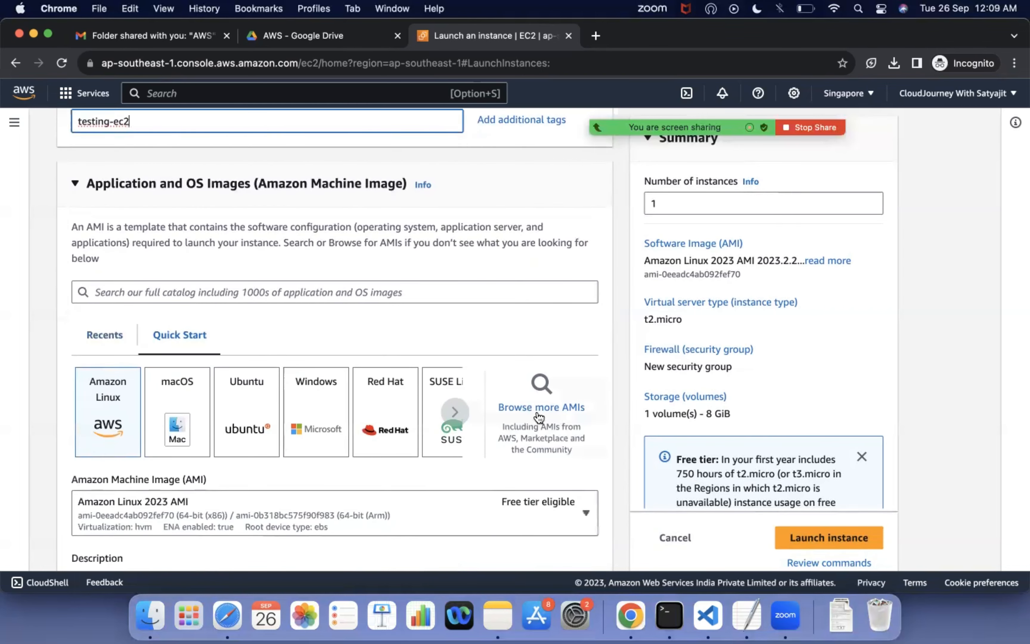
{"action": "left_click", "coordinate": [537, 408]}
{"action": "scroll", "coordinate": [387, 340], "scroll_direction": "down", "scroll_amount": 20}
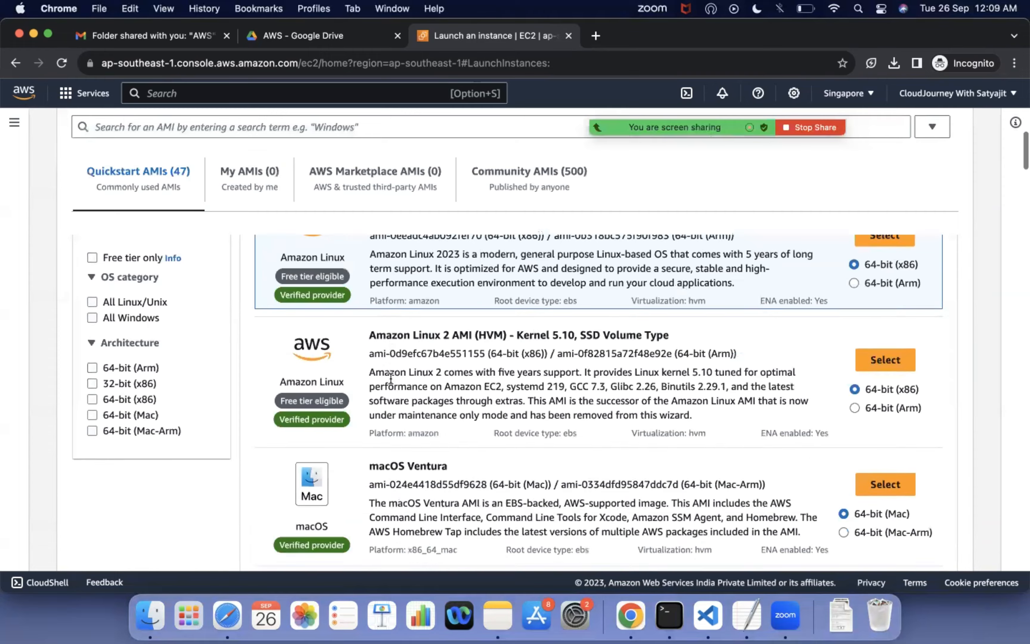
{"action": "scroll", "coordinate": [390, 379], "scroll_direction": "down", "scroll_amount": 3}
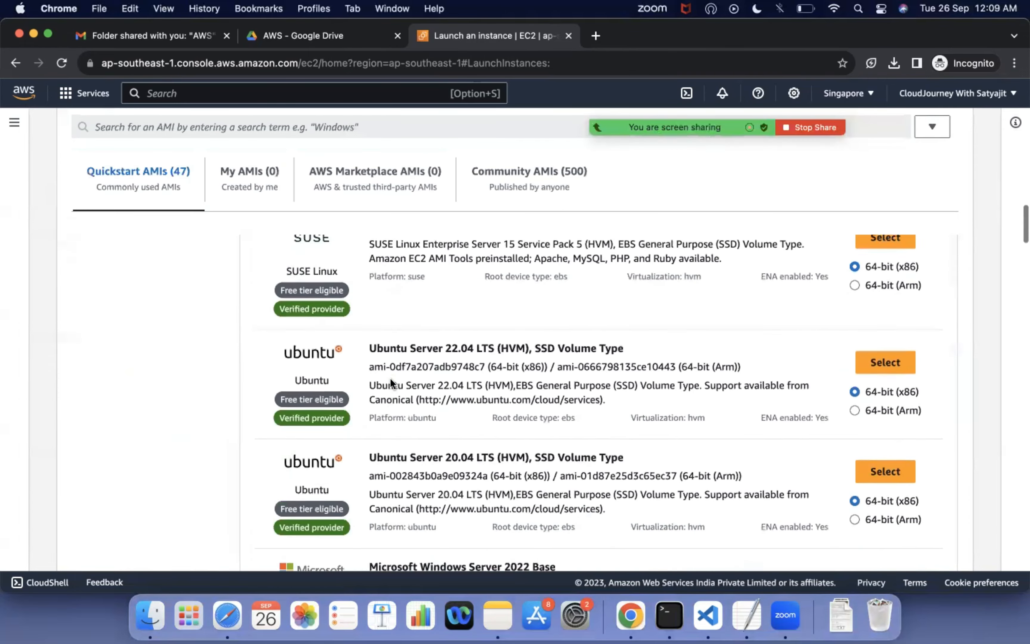
{"action": "scroll", "coordinate": [391, 378], "scroll_direction": "down", "scroll_amount": 7}
{"action": "scroll", "coordinate": [391, 379], "scroll_direction": "down", "scroll_amount": 4}
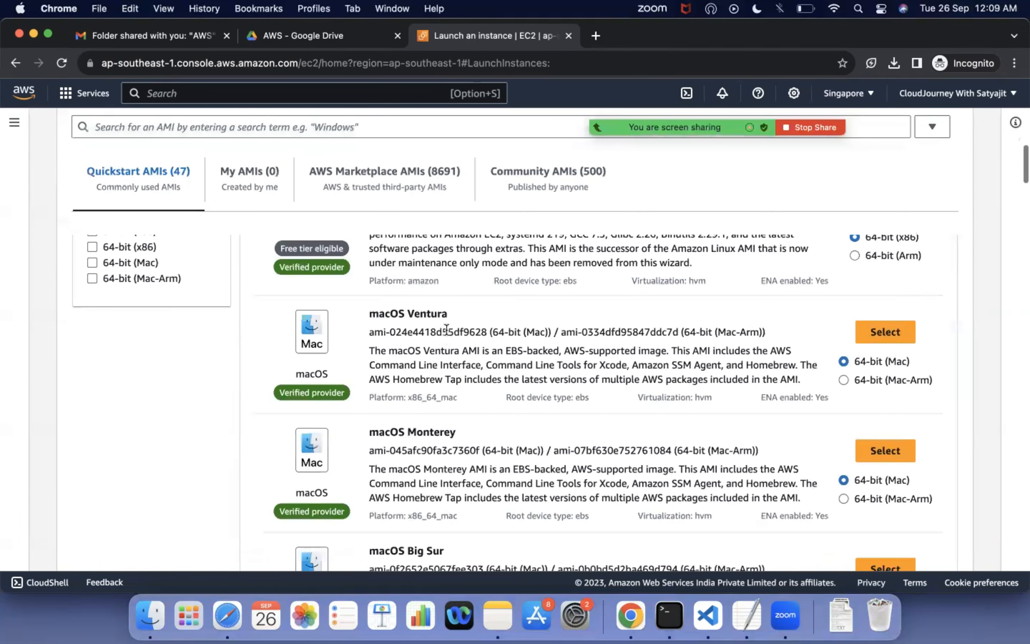
{"action": "scroll", "coordinate": [446, 329], "scroll_direction": "down", "scroll_amount": 8}
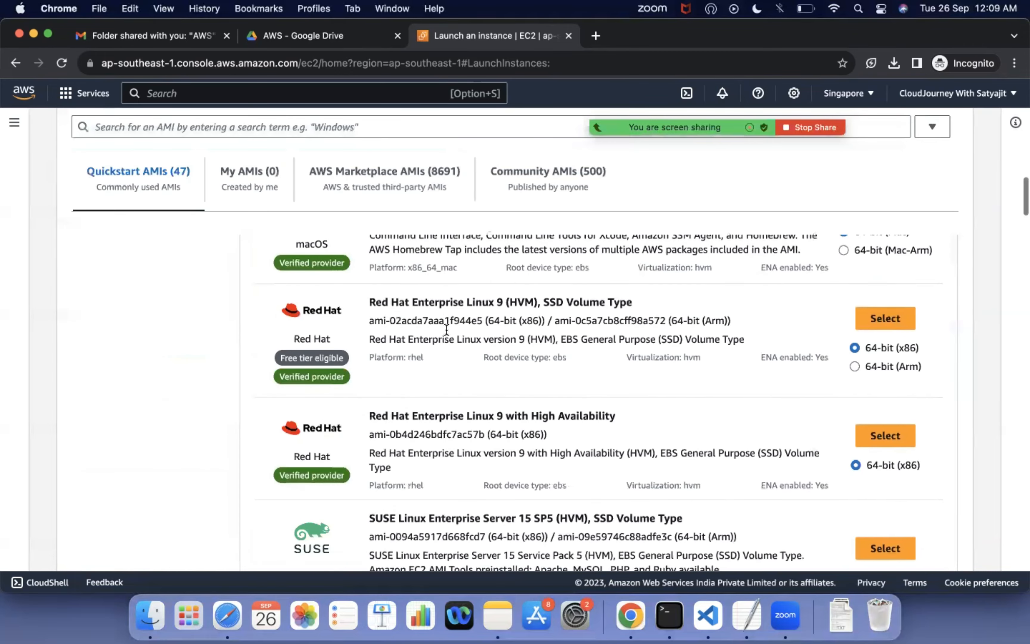
{"action": "scroll", "coordinate": [446, 329], "scroll_direction": "up", "scroll_amount": 20}
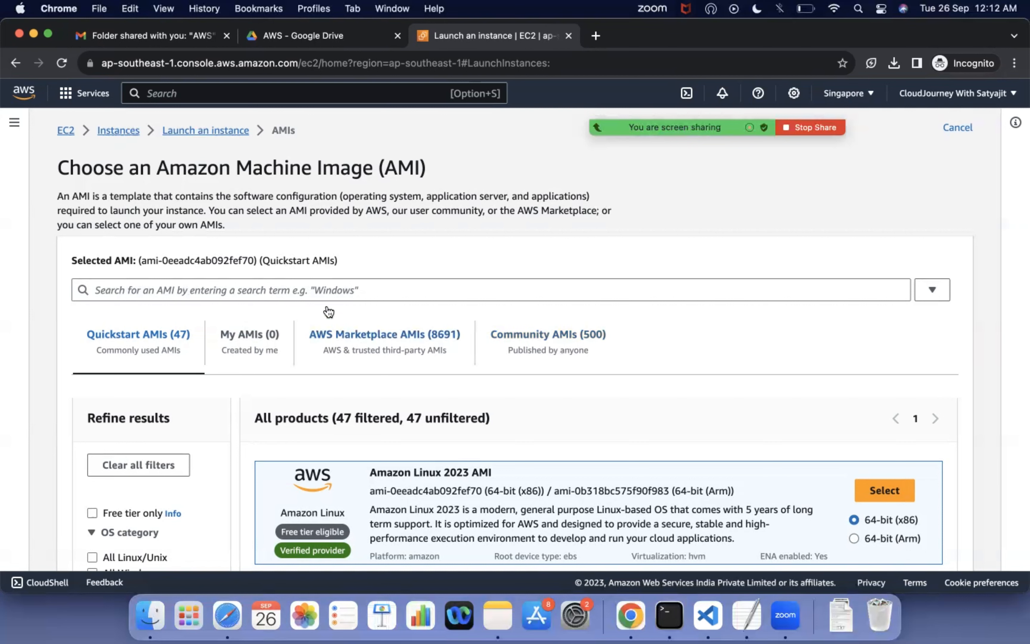
Search the AMI catalog for windows and view the matching Quickstart images.
{"action": "left_click", "coordinate": [323, 285]}
{"action": "type", "text": "win"}
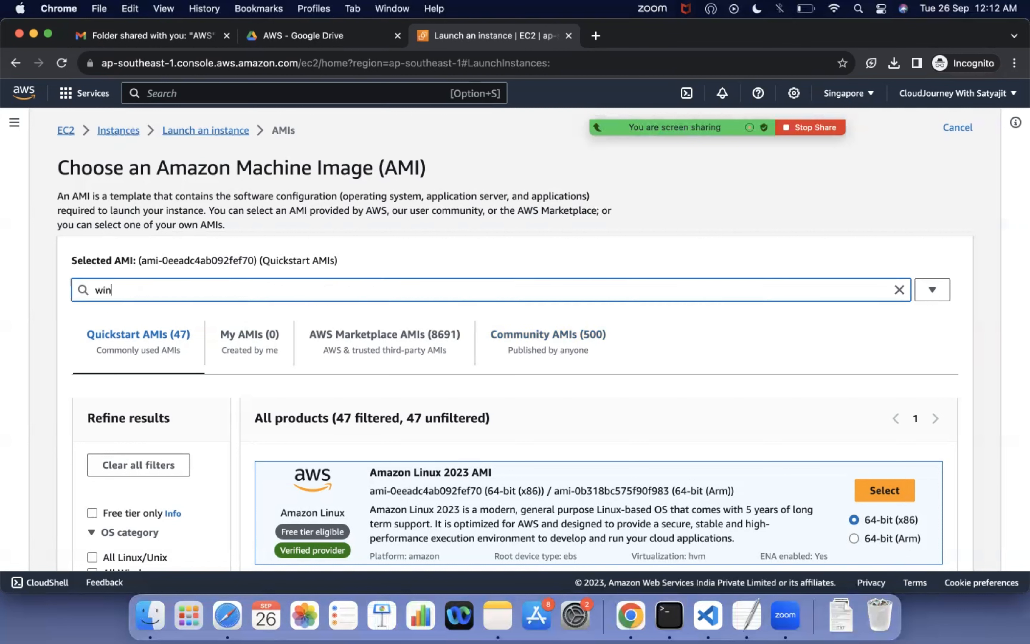
{"action": "type", "text": "dows"}
{"action": "key", "text": "Return"}
{"action": "scroll", "coordinate": [588, 375], "scroll_direction": "down", "scroll_amount": 2}
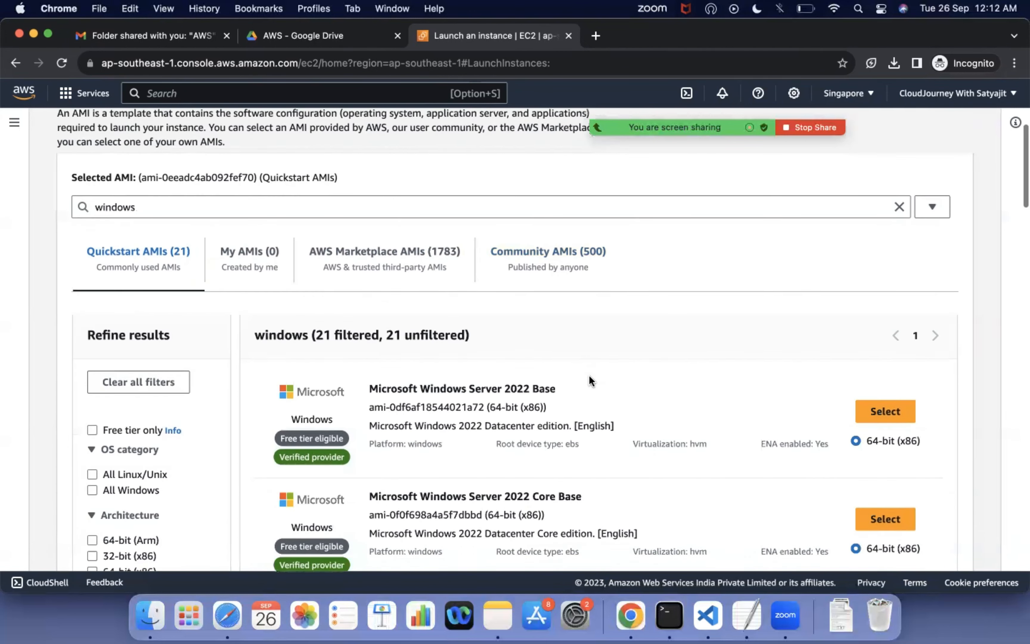
{"action": "scroll", "coordinate": [588, 375], "scroll_direction": "up", "scroll_amount": 2}
Clear the AMI search and select the Amazon Linux 2023 AMI, 64-bit (x86), for the instance.
{"action": "left_click", "coordinate": [137, 290]}
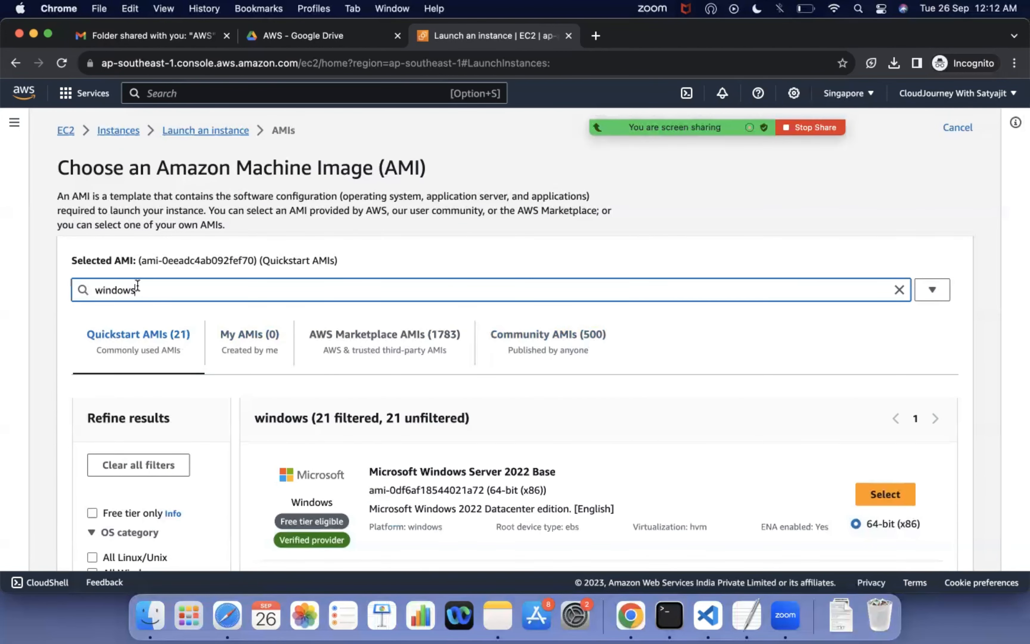
{"action": "key", "text": "BackSpace"}
{"action": "key", "text": "BackSpace"}
{"action": "key", "text": "BackSpace"}
{"action": "key", "text": "BackSpace"}
{"action": "key", "text": "BackSpace"}
{"action": "key", "text": "BackSpace"}
{"action": "key", "text": "BackSpace"}
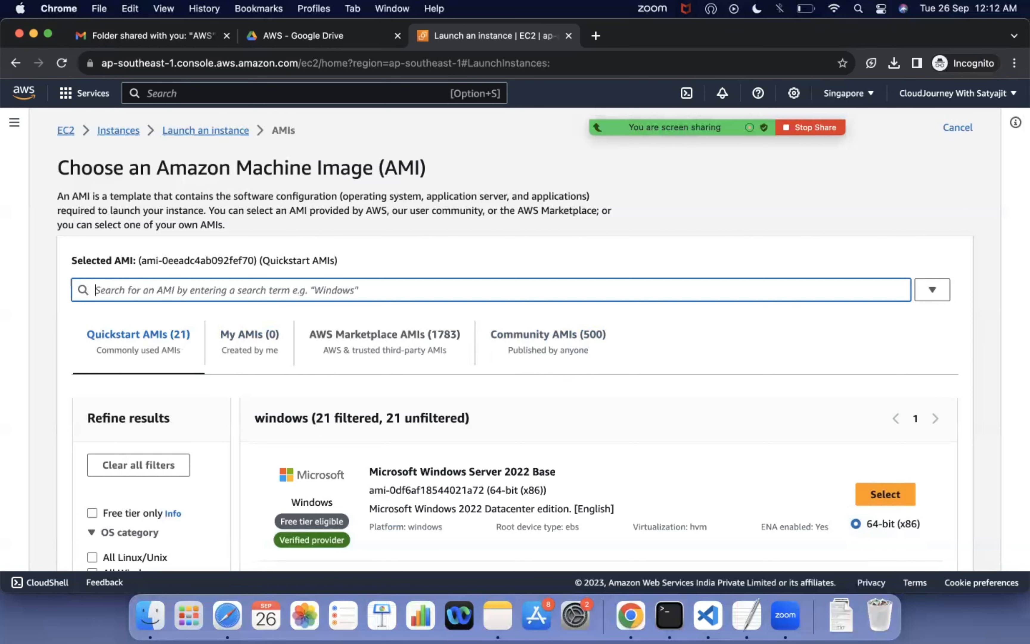
{"action": "scroll", "coordinate": [138, 325], "scroll_direction": "down", "scroll_amount": 4}
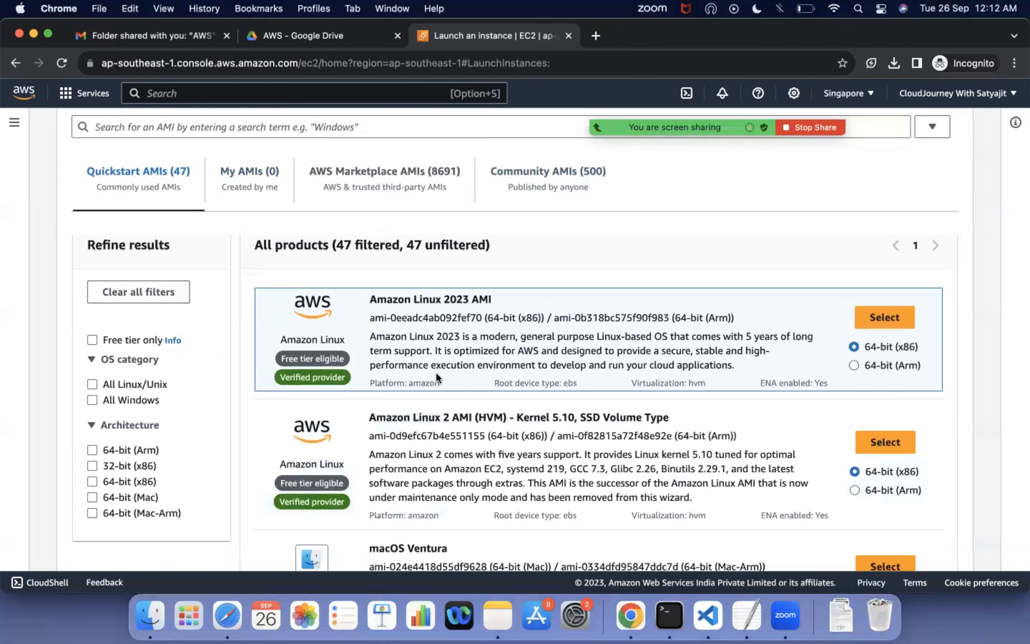
{"action": "left_click", "coordinate": [866, 320]}
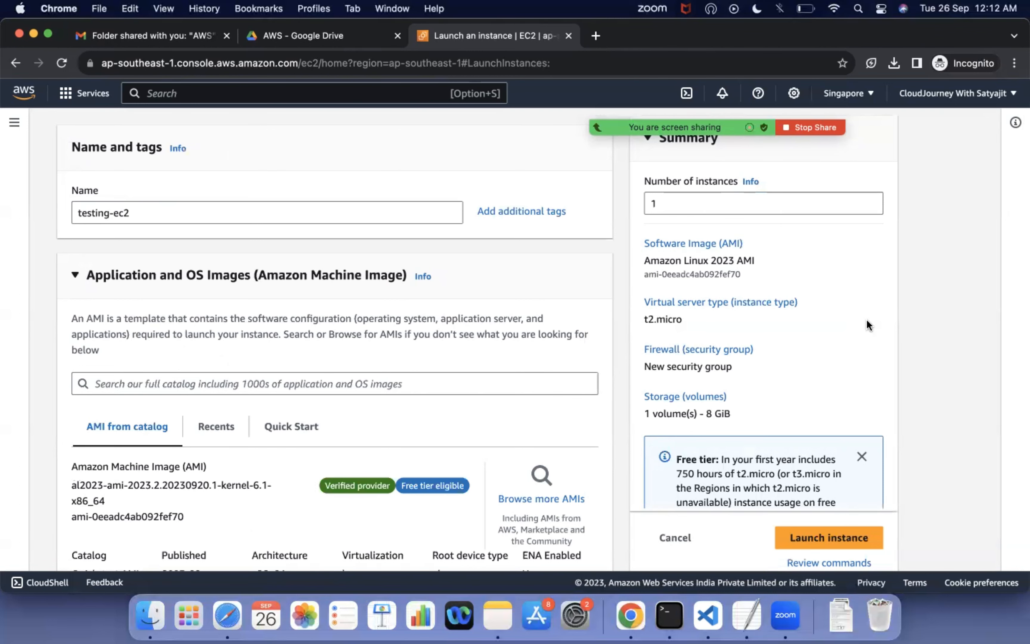
Examine the available instance types with their vCPU, memory and pricing, and close the list without changing the selection.
{"action": "scroll", "coordinate": [287, 323], "scroll_direction": "down", "scroll_amount": 5}
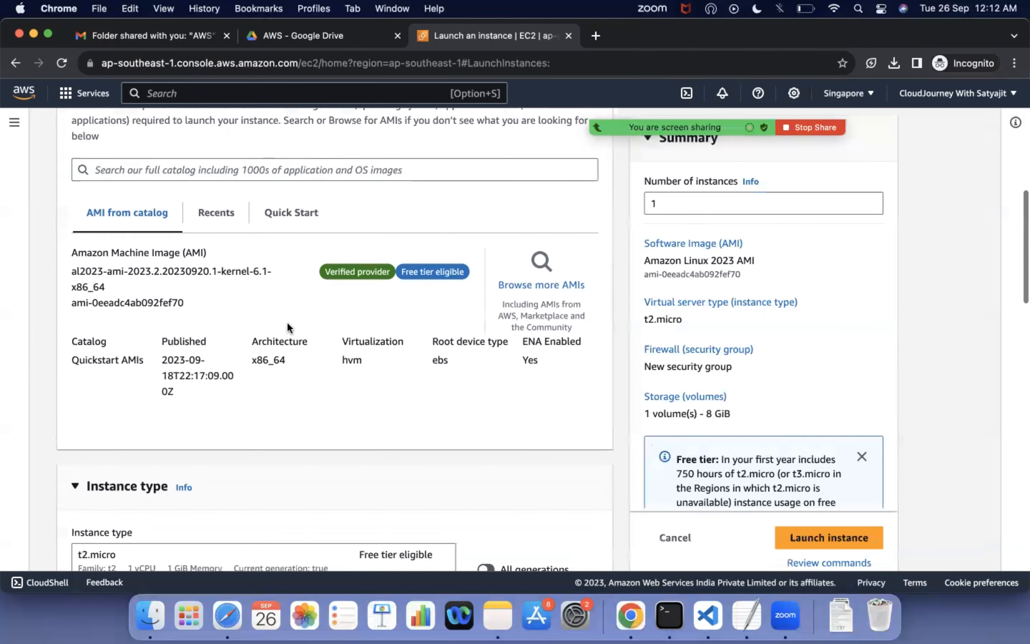
{"action": "scroll", "coordinate": [287, 326], "scroll_direction": "down", "scroll_amount": 3}
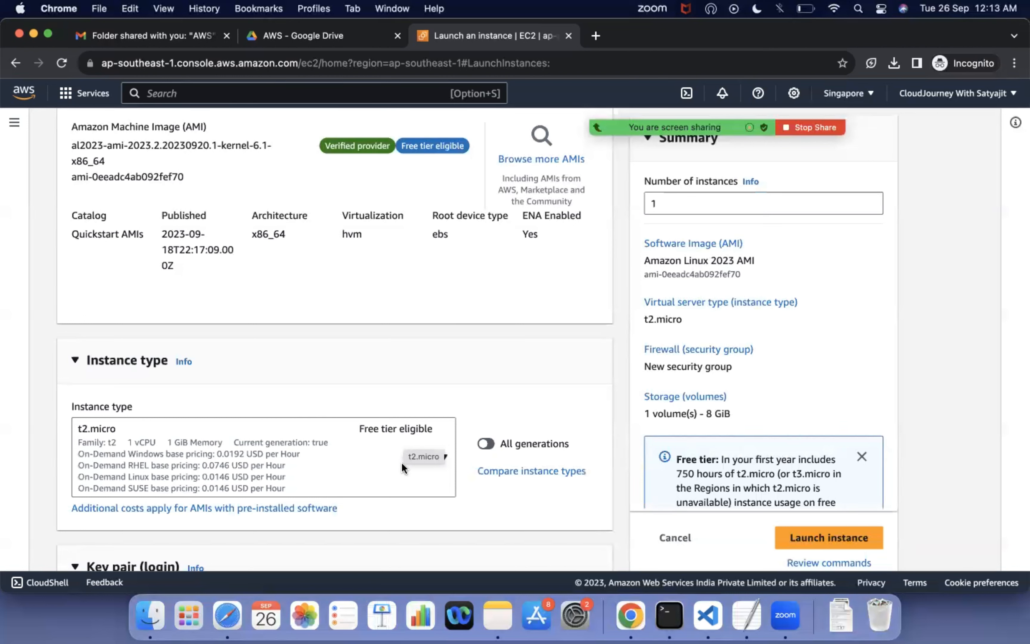
{"action": "left_click", "coordinate": [370, 452]}
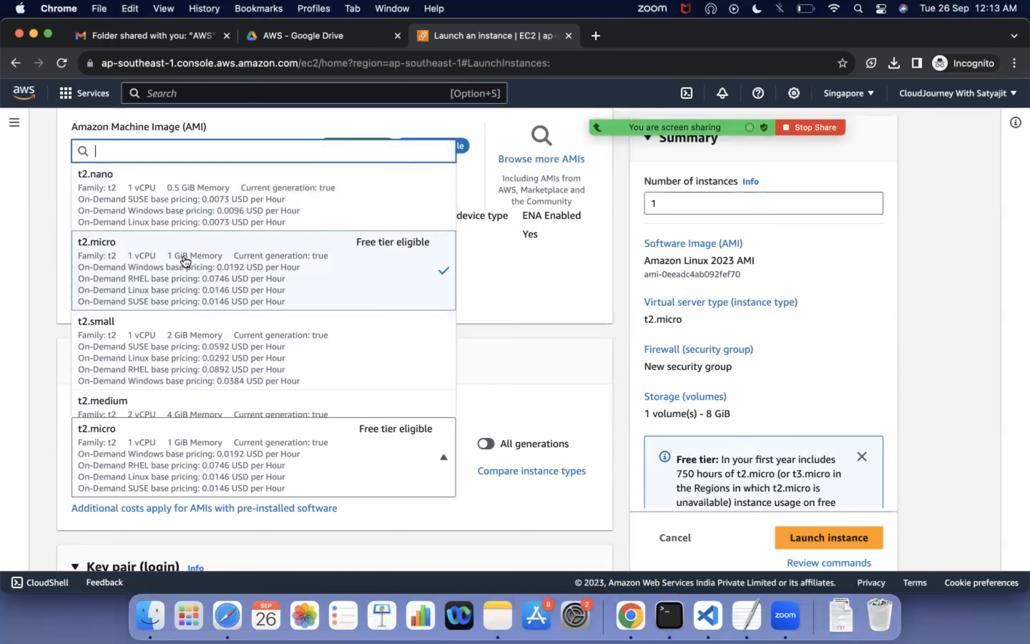
{"action": "scroll", "coordinate": [175, 277], "scroll_direction": "down", "scroll_amount": 7}
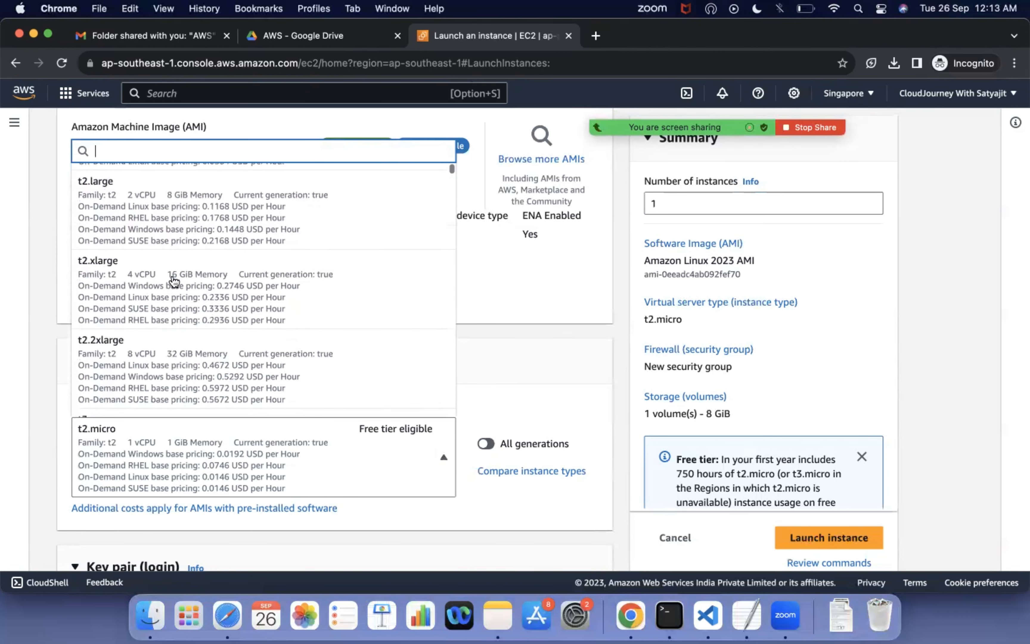
{"action": "scroll", "coordinate": [175, 281], "scroll_direction": "down", "scroll_amount": 2}
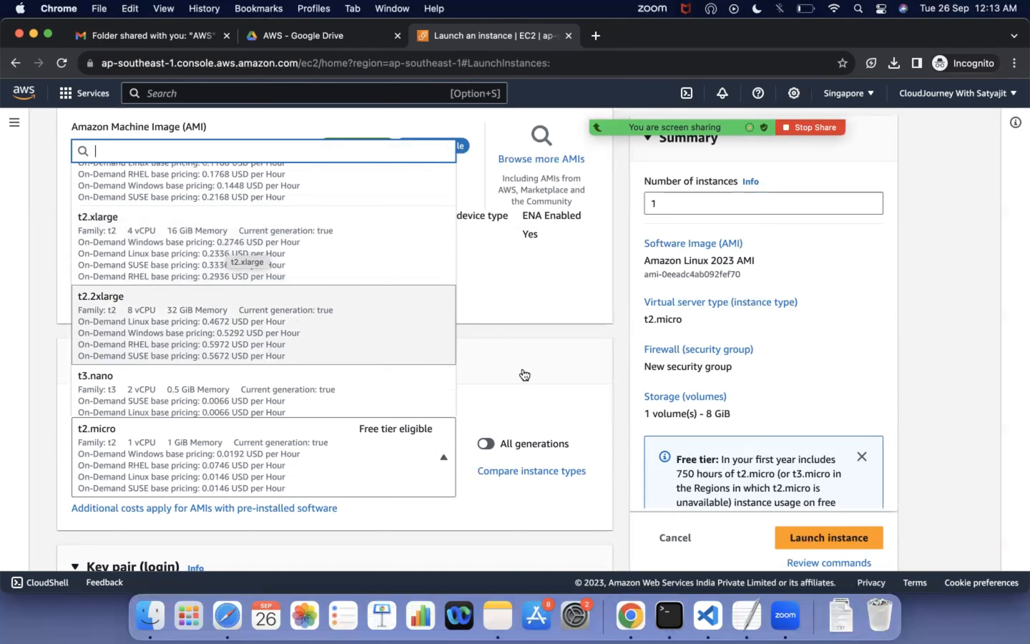
{"action": "left_click", "coordinate": [522, 295]}
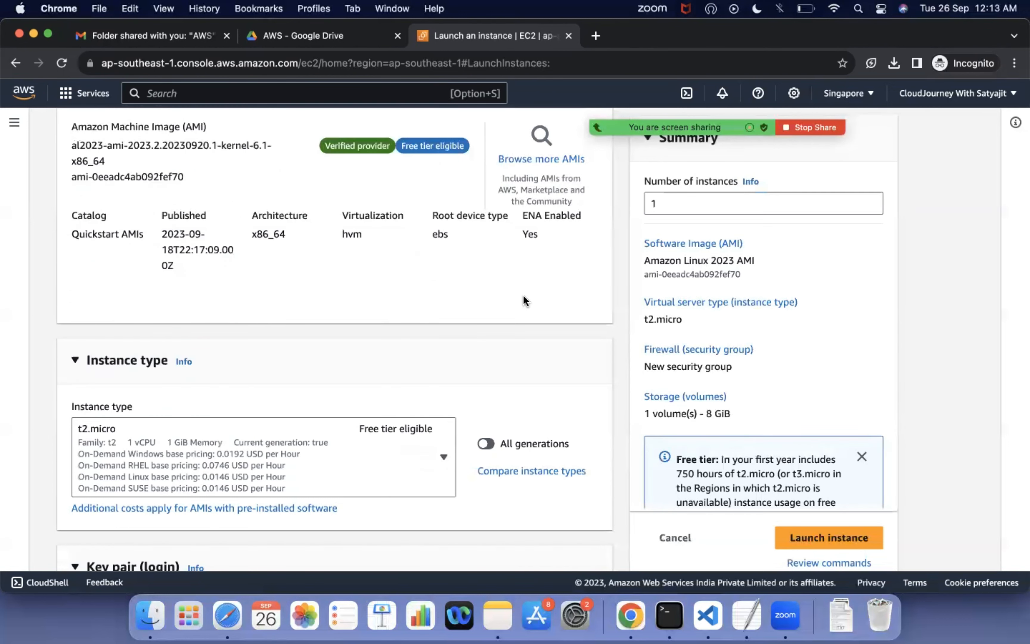
Select the existing vpc-ec2-testing key pair for logging in to the instance.
{"action": "scroll", "coordinate": [171, 407], "scroll_direction": "down", "scroll_amount": 2}
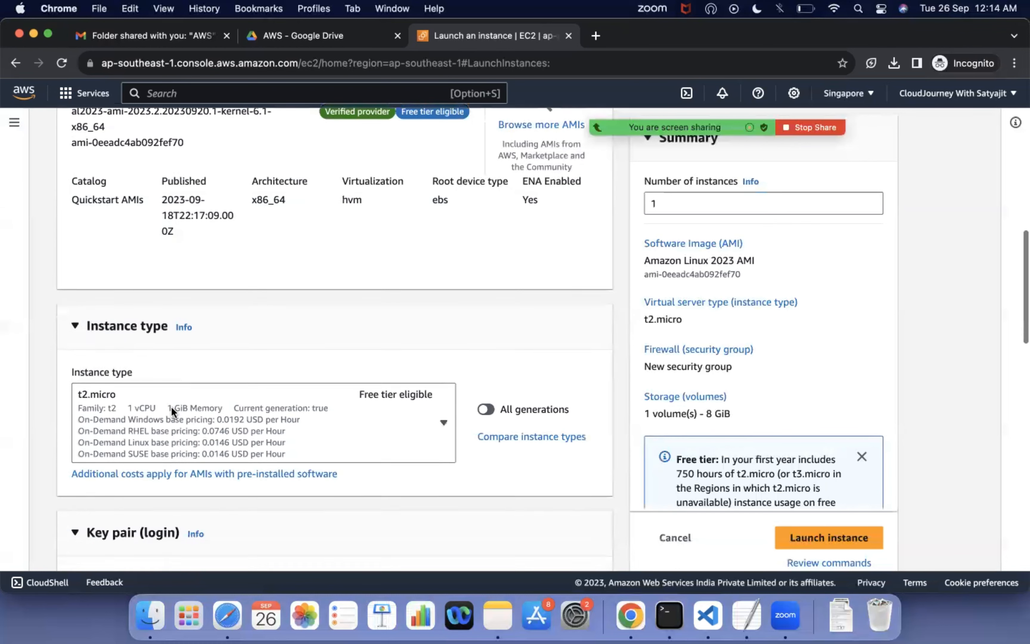
{"action": "scroll", "coordinate": [172, 407], "scroll_direction": "down", "scroll_amount": 5}
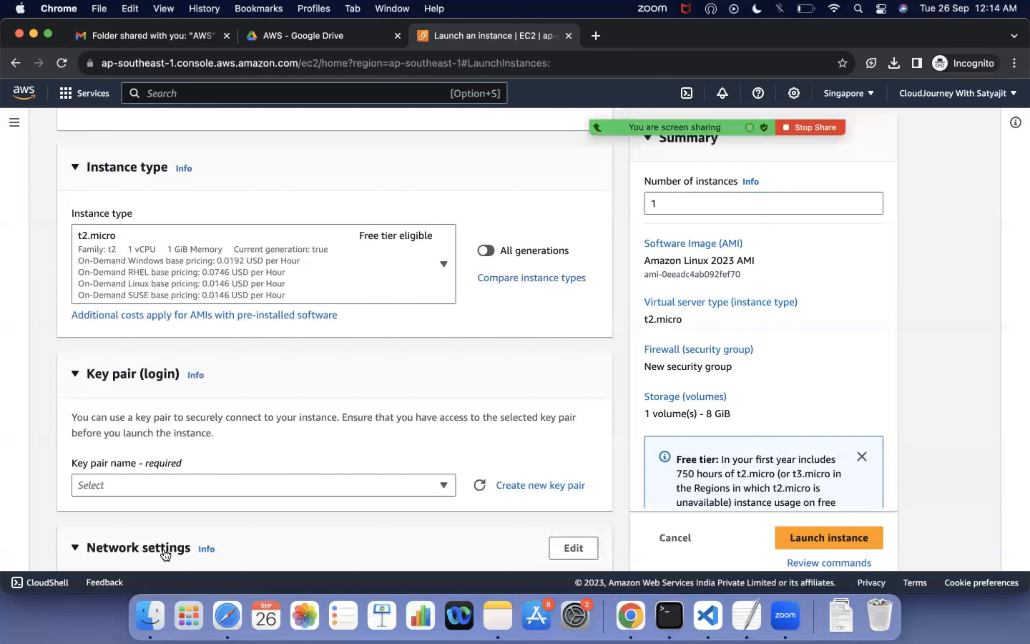
{"action": "left_click", "coordinate": [277, 484]}
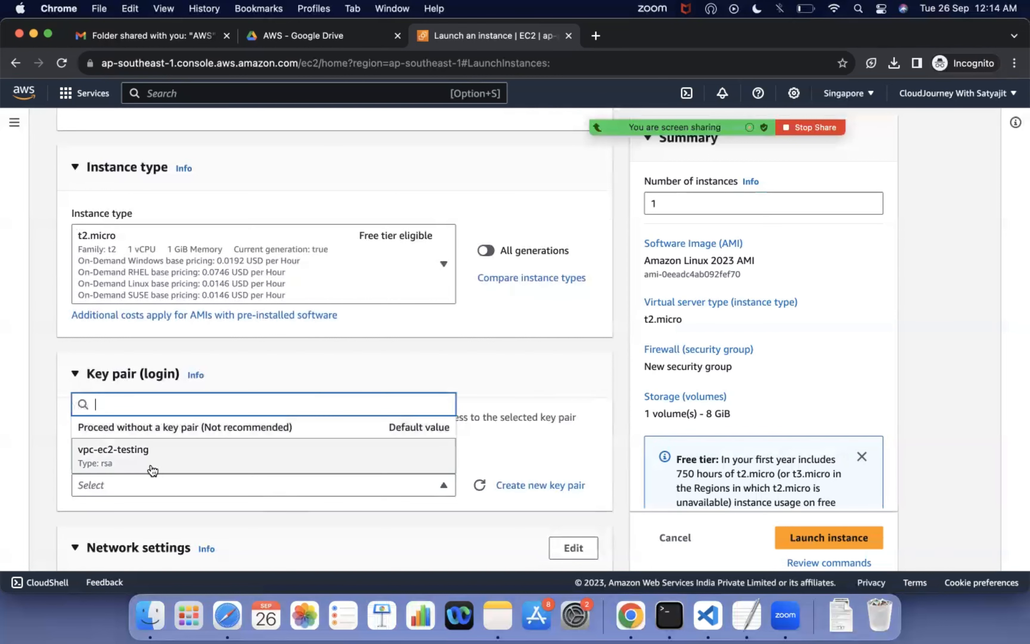
{"action": "left_click", "coordinate": [151, 452]}
Edit the network settings to place the instance in VPC-A (10.0.0.0/16) and its Public-A subnet.
{"action": "scroll", "coordinate": [151, 455], "scroll_direction": "down", "scroll_amount": 4}
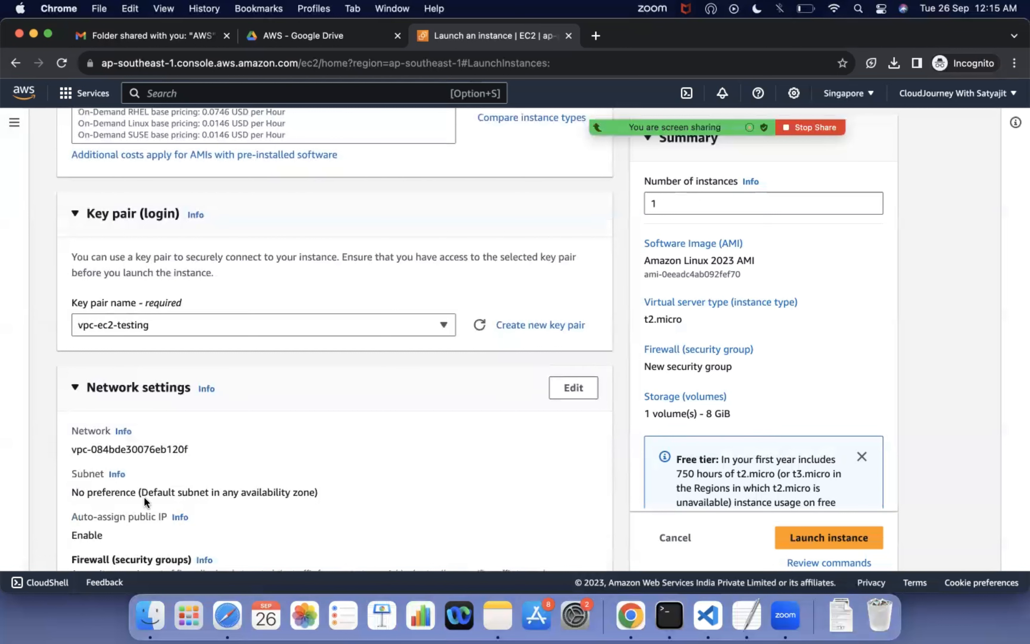
{"action": "left_click", "coordinate": [568, 386]}
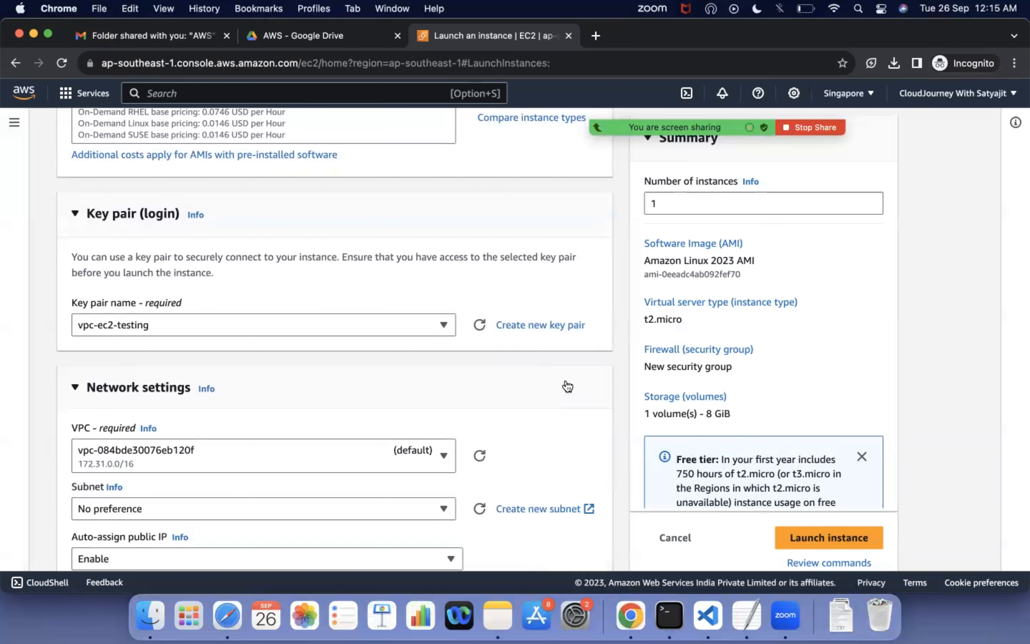
{"action": "scroll", "coordinate": [352, 363], "scroll_direction": "down", "scroll_amount": 5}
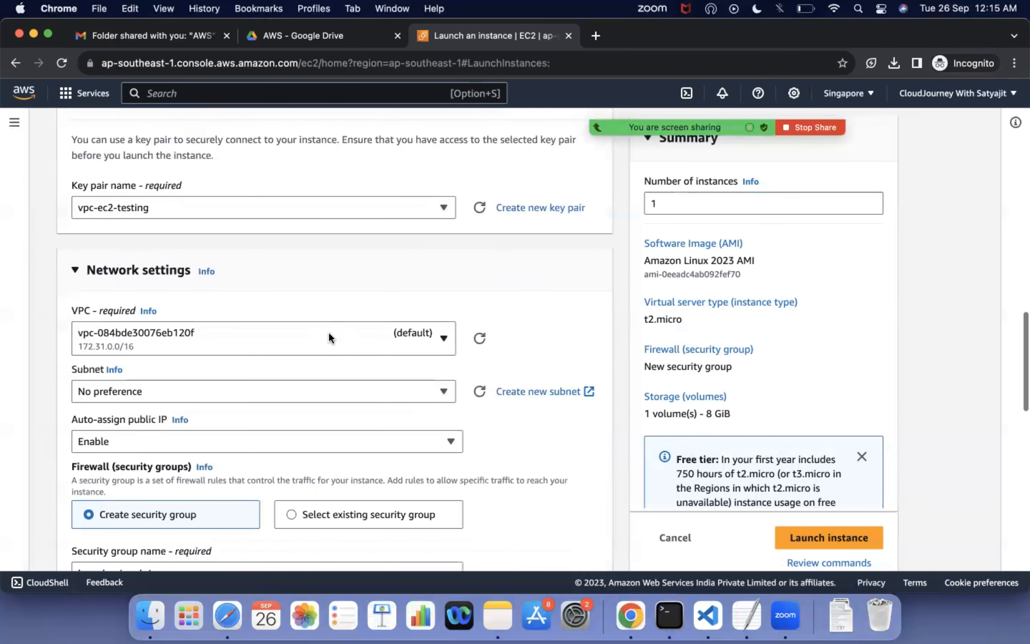
{"action": "left_click", "coordinate": [329, 337]}
{"action": "left_click", "coordinate": [255, 397]}
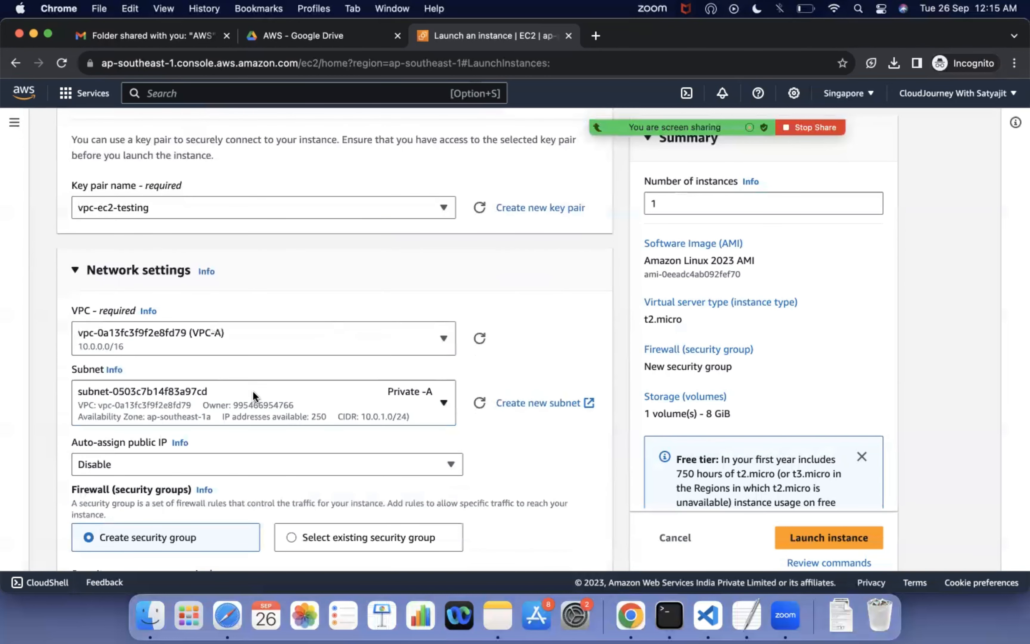
{"action": "left_click", "coordinate": [258, 397]}
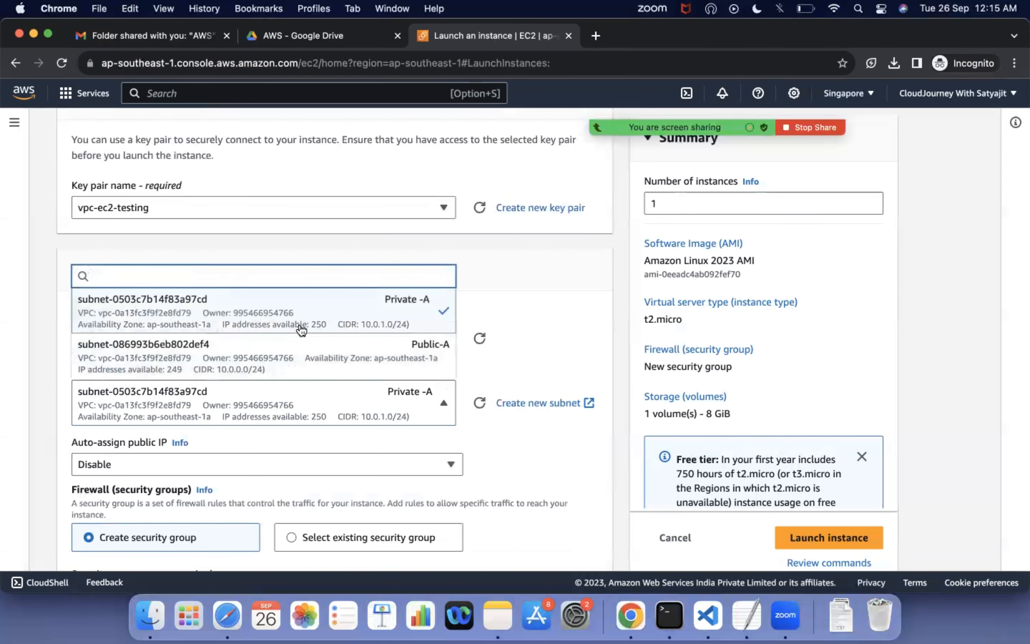
{"action": "left_click", "coordinate": [305, 352]}
Enable auto-assignment of a public IP for the instance.
{"action": "scroll", "coordinate": [225, 415], "scroll_direction": "down", "scroll_amount": 2}
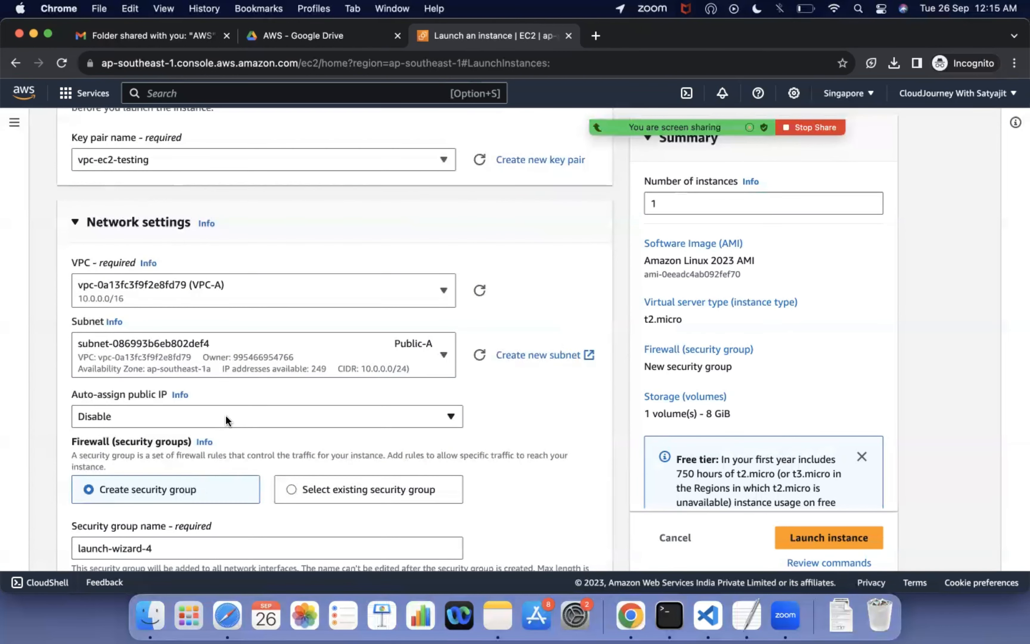
{"action": "left_click", "coordinate": [225, 415]}
{"action": "left_click", "coordinate": [179, 447]}
Replace the default name of the new security group with test-sg.
{"action": "scroll", "coordinate": [172, 443], "scroll_direction": "down", "scroll_amount": 5}
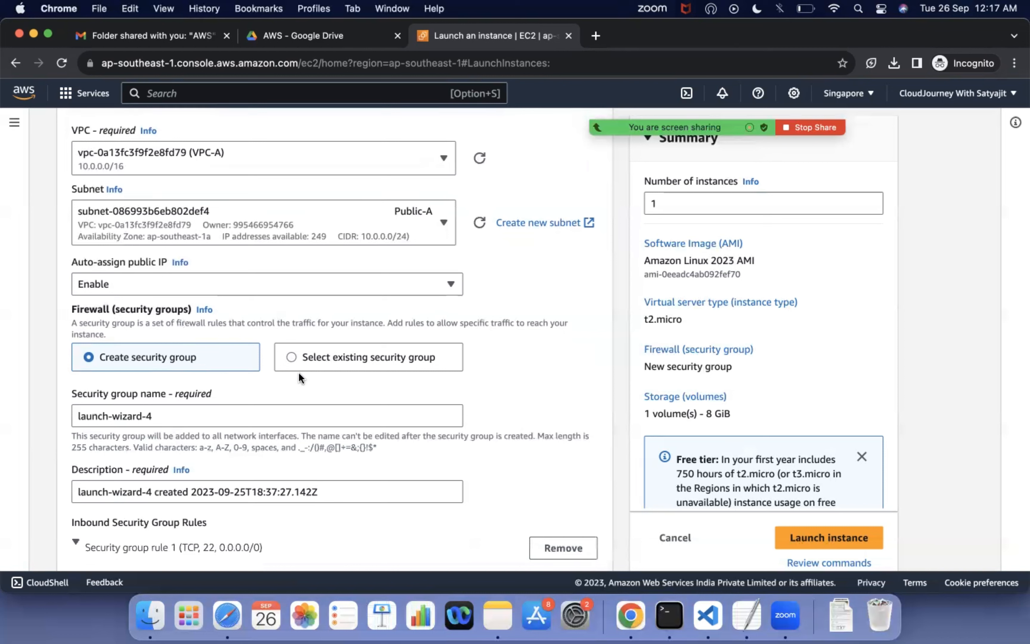
{"action": "left_click_drag", "start_coordinate": [170, 415], "coordinate": [27, 424]}
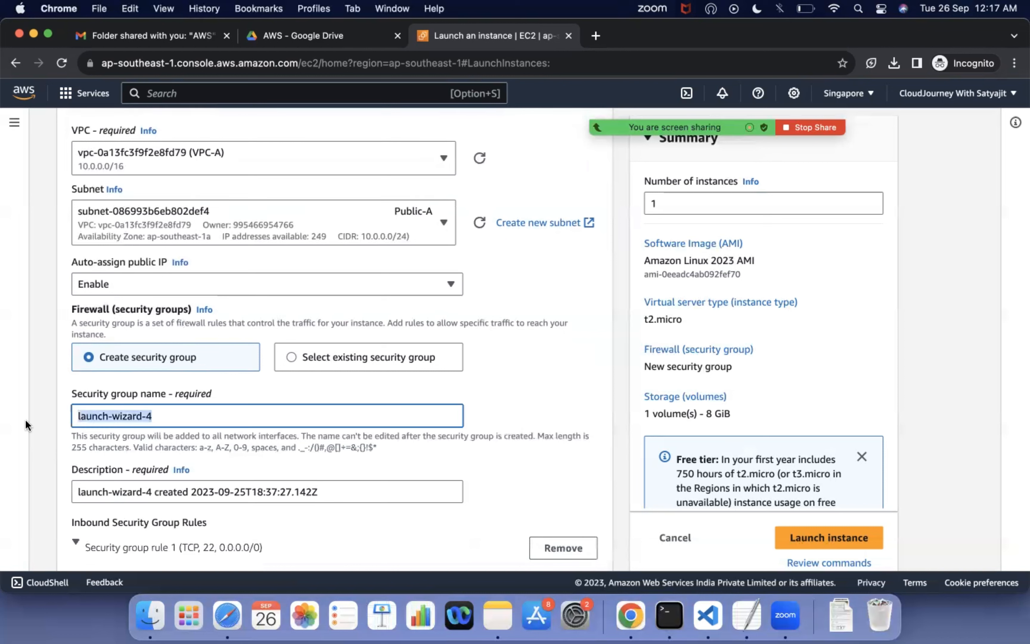
{"action": "key", "text": "Right"}
{"action": "key", "text": "BackSpace"}
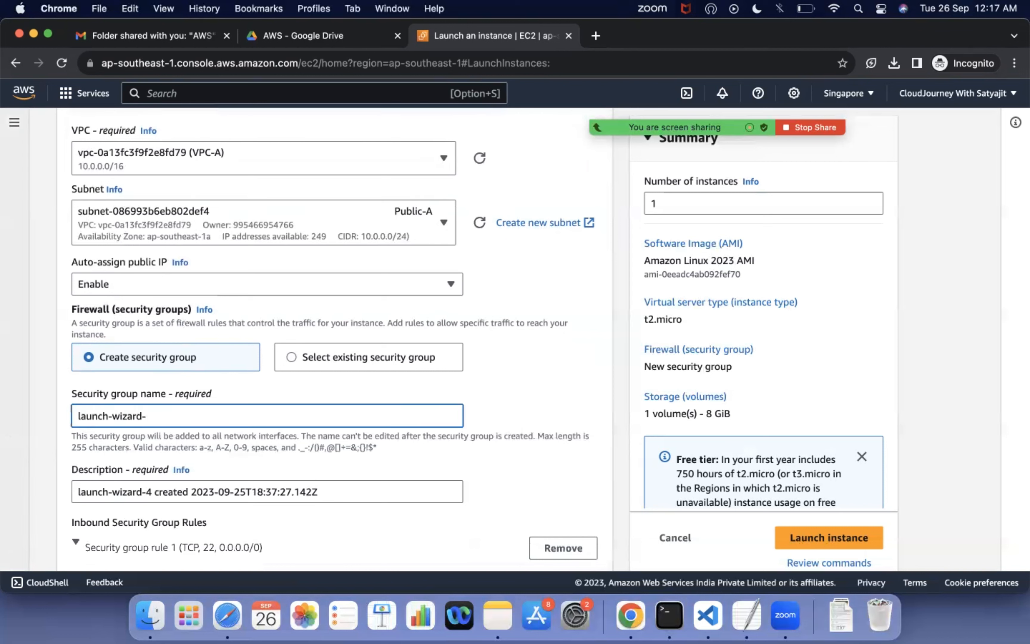
{"action": "key", "text": "BackSpace"}
{"action": "key", "text": "BackSpace"}
{"action": "key", "text": "BackSpace"}
{"action": "key", "text": "BackSpace"}
{"action": "key", "text": "BackSpace"}
{"action": "key", "text": "BackSpace"}
{"action": "key", "text": "BackSpace"}
{"action": "key", "text": "BackSpace"}
{"action": "key", "text": "BackSpace"}
{"action": "key", "text": "BackSpace"}
{"action": "key", "text": "BackSpace"}
{"action": "key", "text": "BackSpace"}
{"action": "key", "text": "BackSpace"}
{"action": "key", "text": "BackSpace"}
{"action": "type", "text": "test-sg"}
Restrict the source of the inbound ssh rule to My IP.
{"action": "scroll", "coordinate": [85, 394], "scroll_direction": "down", "scroll_amount": 5}
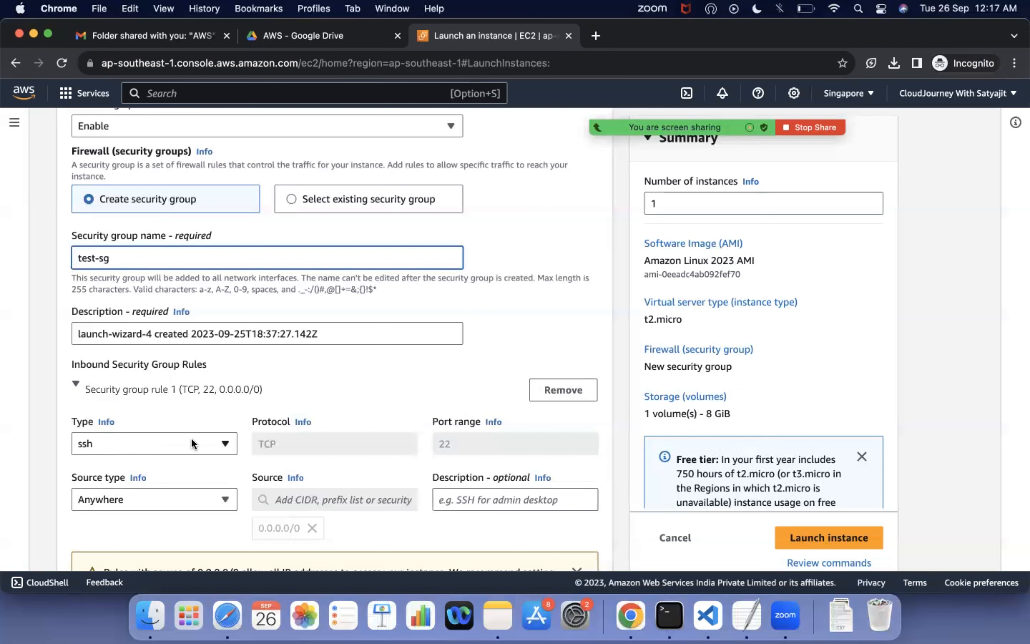
{"action": "left_click", "coordinate": [179, 499]}
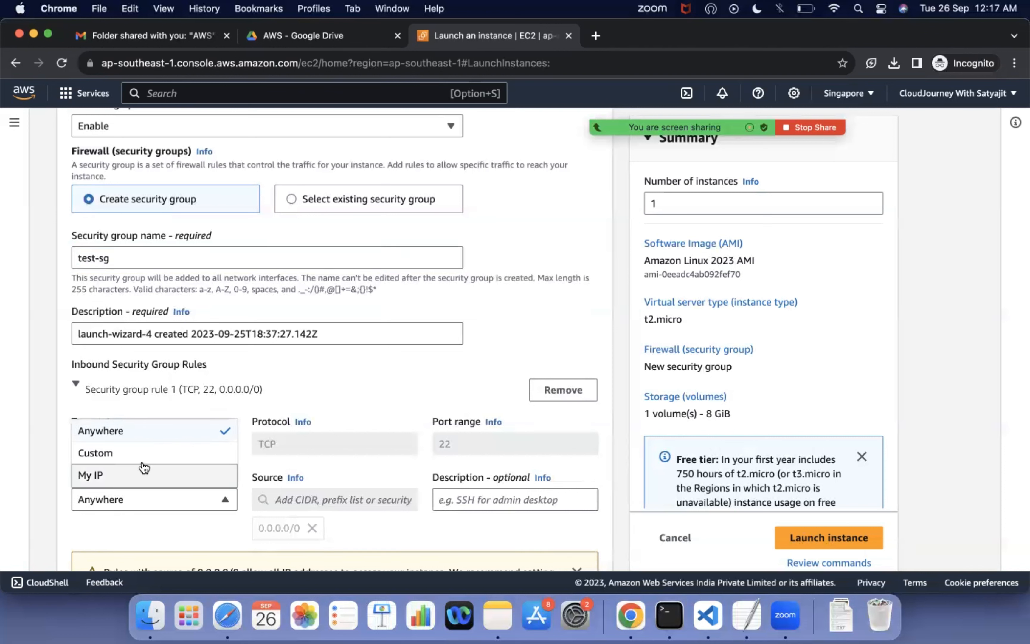
{"action": "left_click", "coordinate": [143, 476]}
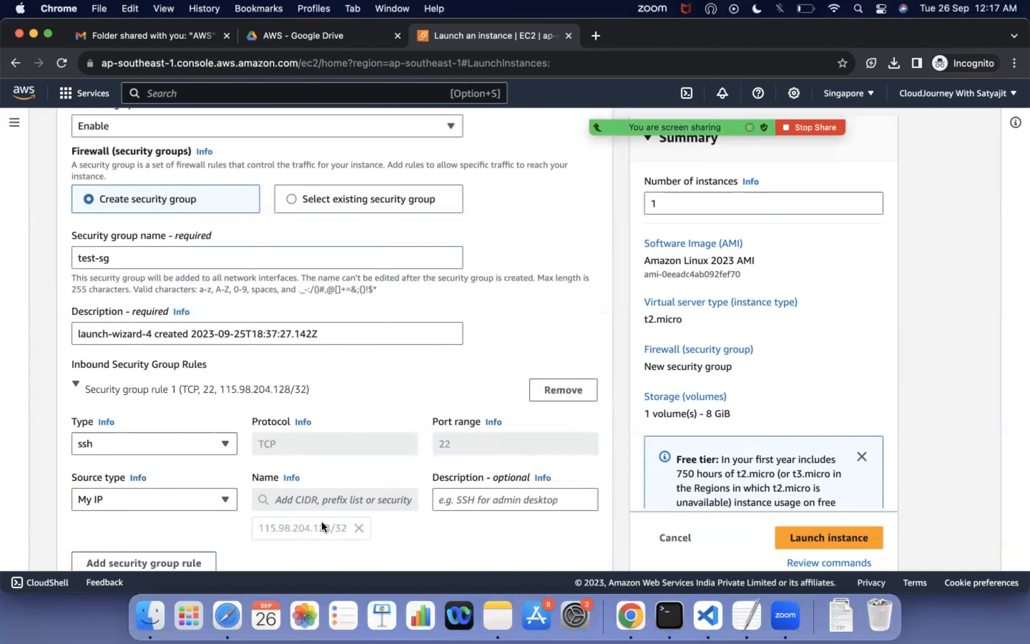
Expand the advanced network configuration, look through the network interface options, and collapse it again.
{"action": "scroll", "coordinate": [349, 497], "scroll_direction": "down", "scroll_amount": 5}
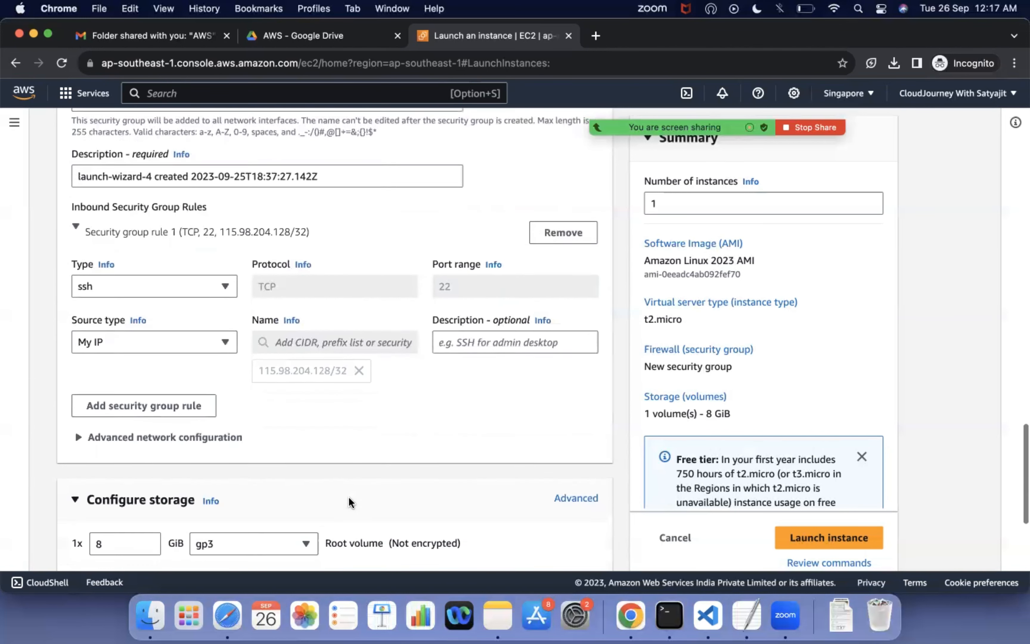
{"action": "scroll", "coordinate": [234, 393], "scroll_direction": "down", "scroll_amount": 4}
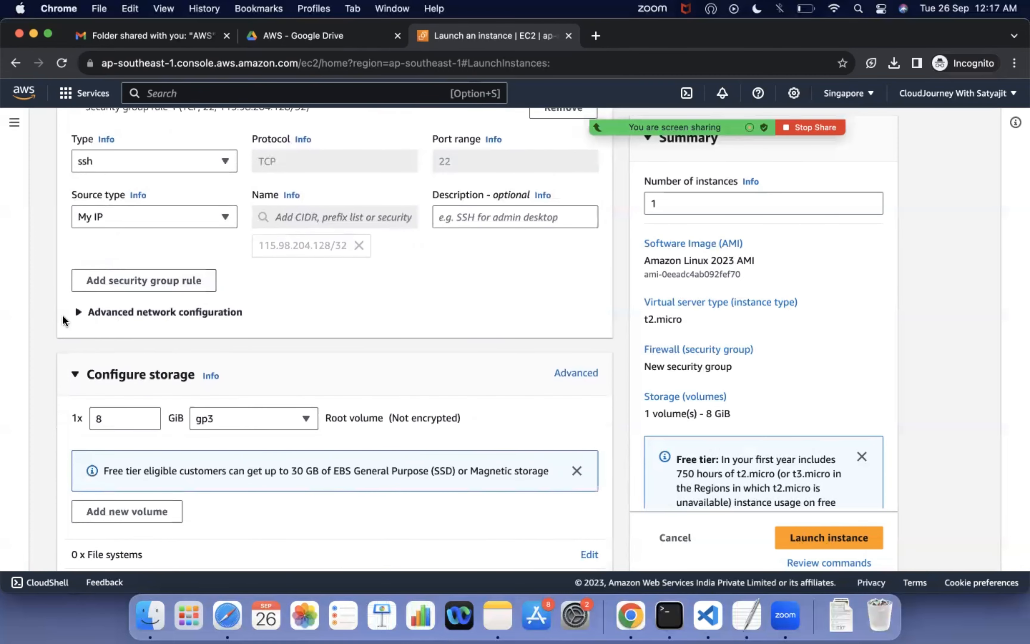
{"action": "left_click", "coordinate": [68, 312]}
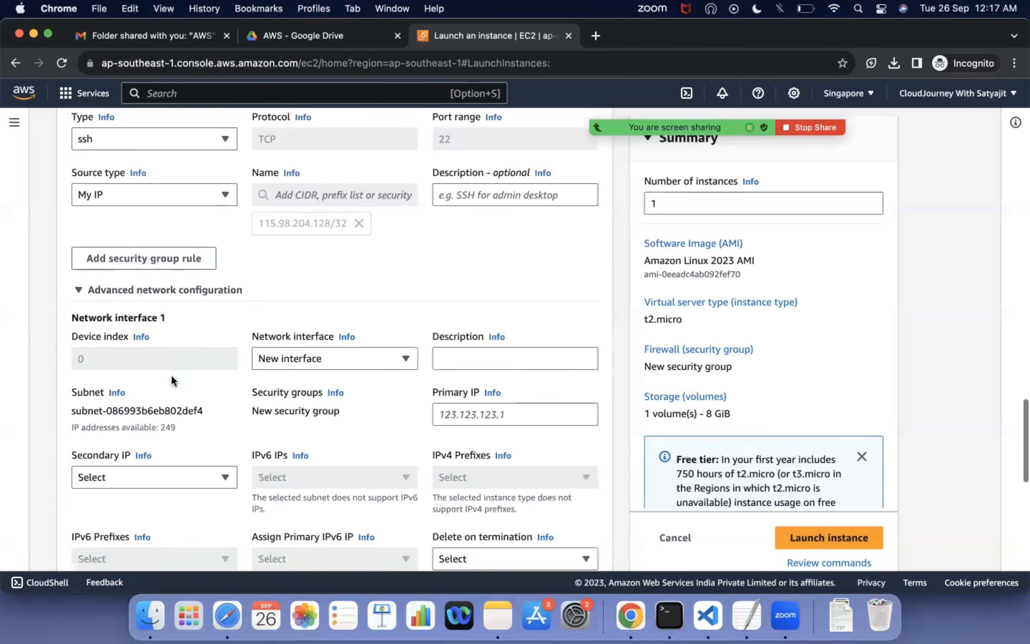
{"action": "scroll", "coordinate": [171, 375], "scroll_direction": "down", "scroll_amount": 2}
{"action": "scroll", "coordinate": [171, 375], "scroll_direction": "down", "scroll_amount": 8}
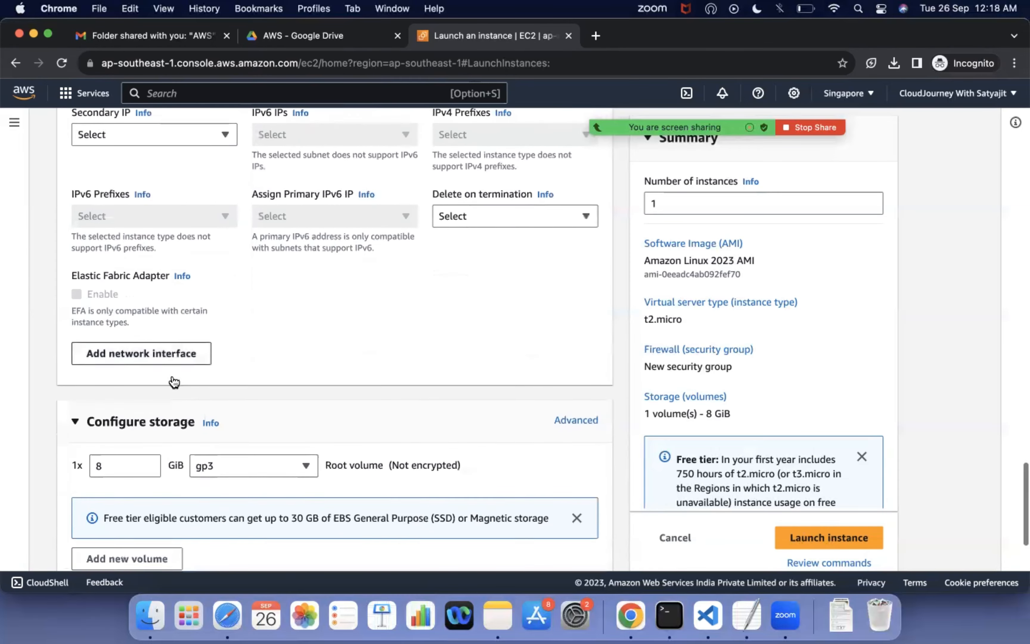
{"action": "scroll", "coordinate": [171, 376], "scroll_direction": "up", "scroll_amount": 4}
{"action": "scroll", "coordinate": [172, 375], "scroll_direction": "up", "scroll_amount": 7}
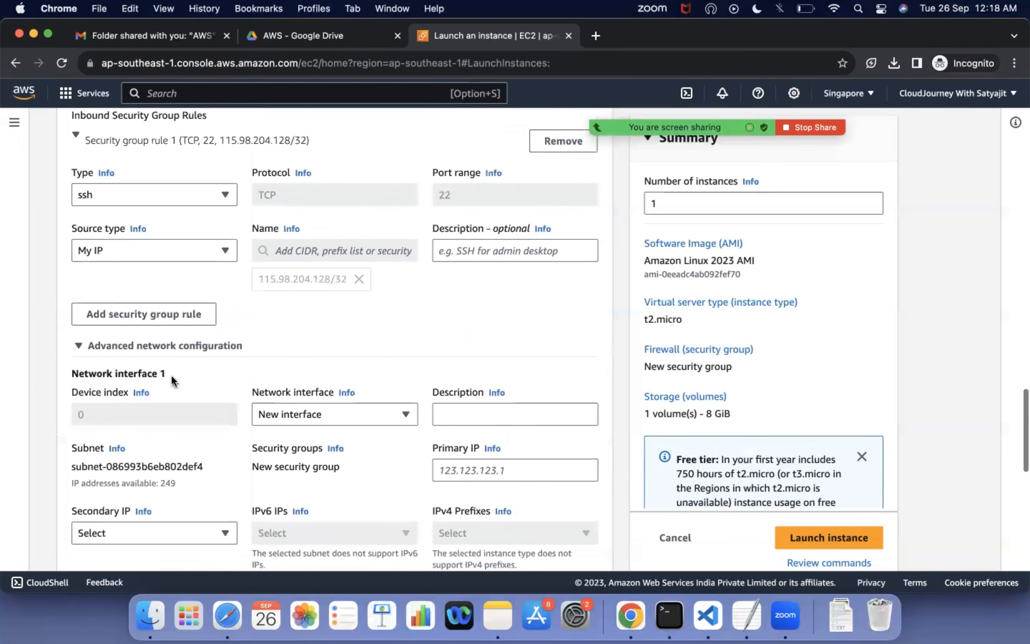
{"action": "left_click", "coordinate": [79, 347]}
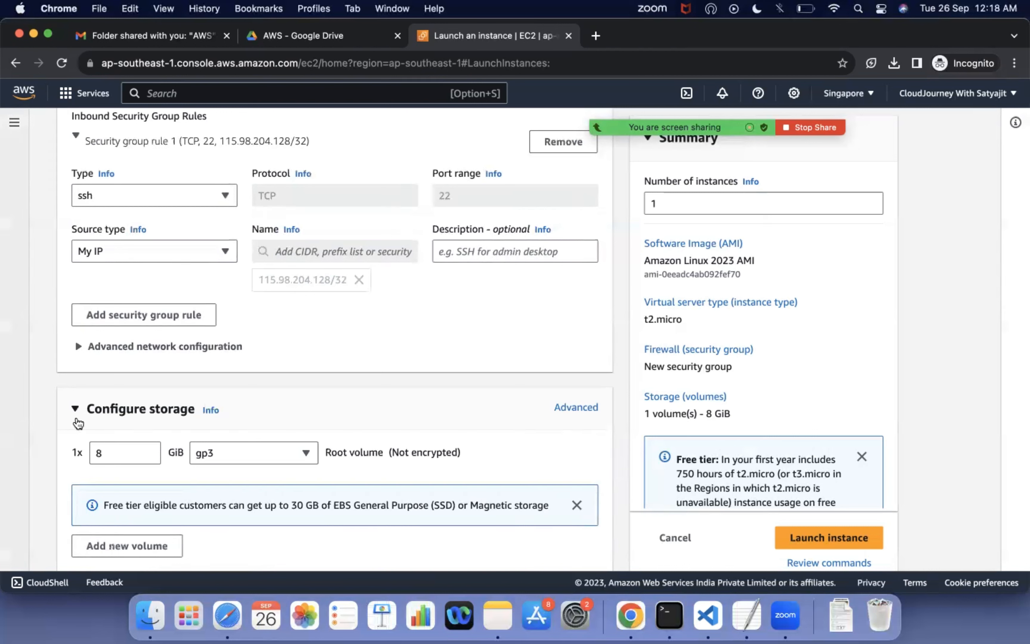
{"action": "left_click", "coordinate": [112, 456]}
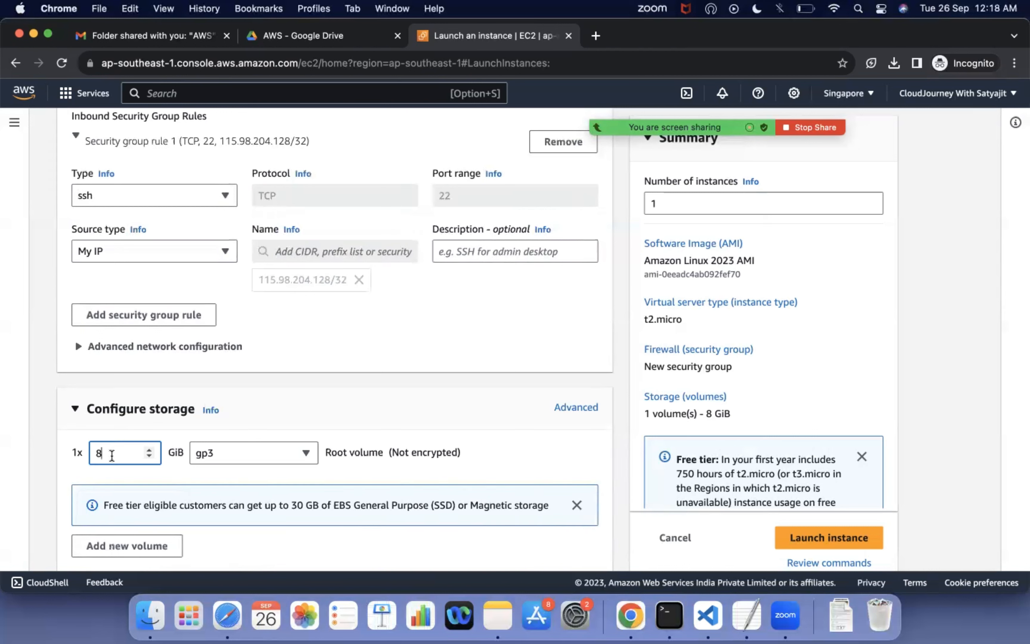
{"action": "type", "text": "0"}
{"action": "key", "text": "BackSpace"}
Expand the advanced details section, look over its options, and collapse it again.
{"action": "scroll", "coordinate": [346, 485], "scroll_direction": "down", "scroll_amount": 3}
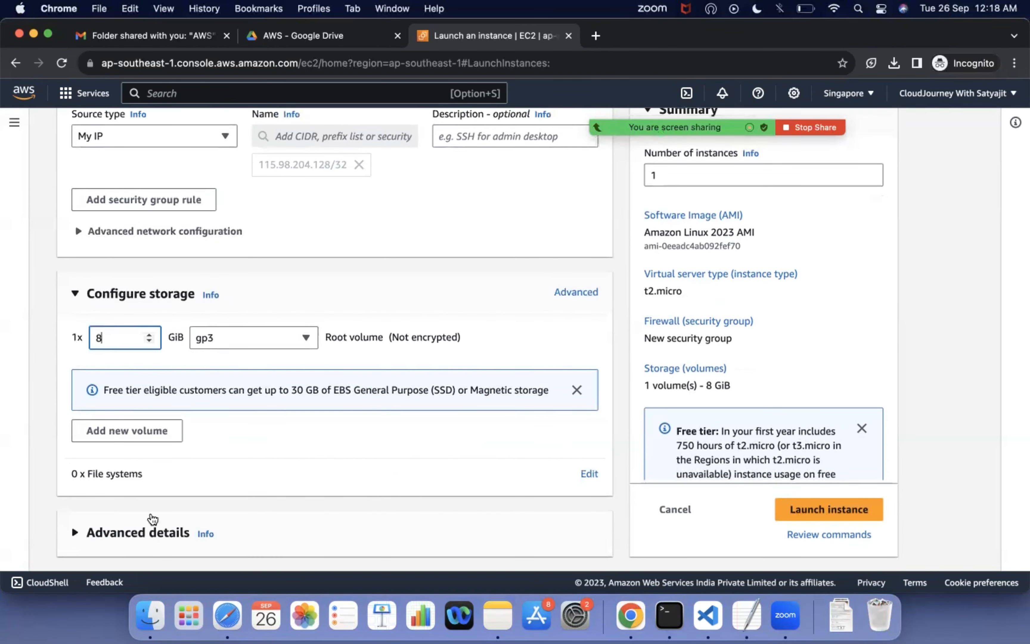
{"action": "left_click", "coordinate": [71, 536]}
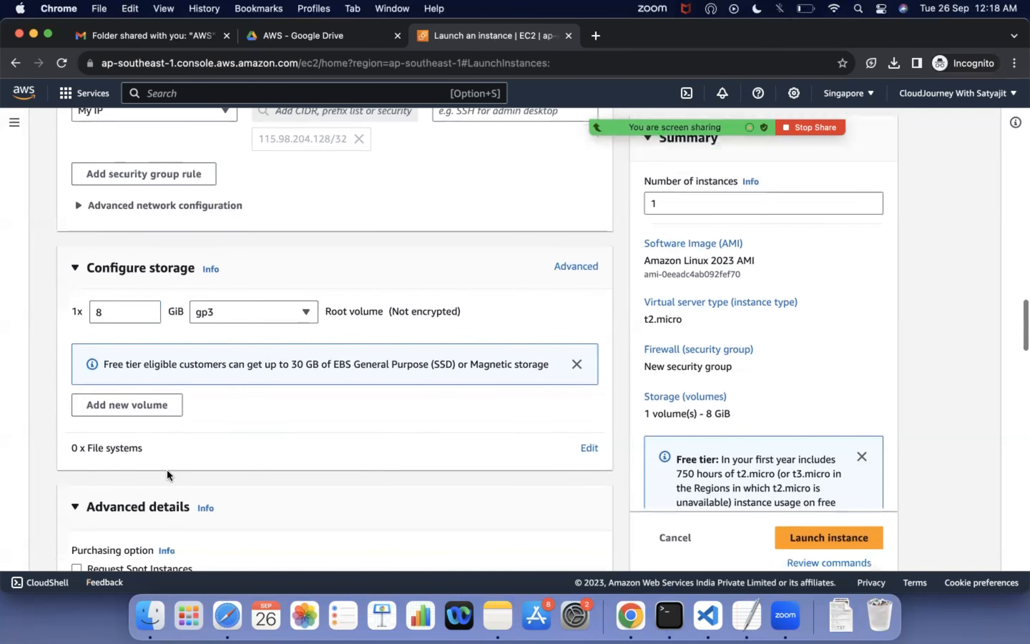
{"action": "scroll", "coordinate": [166, 470], "scroll_direction": "down", "scroll_amount": 7}
{"action": "left_click", "coordinate": [74, 206]}
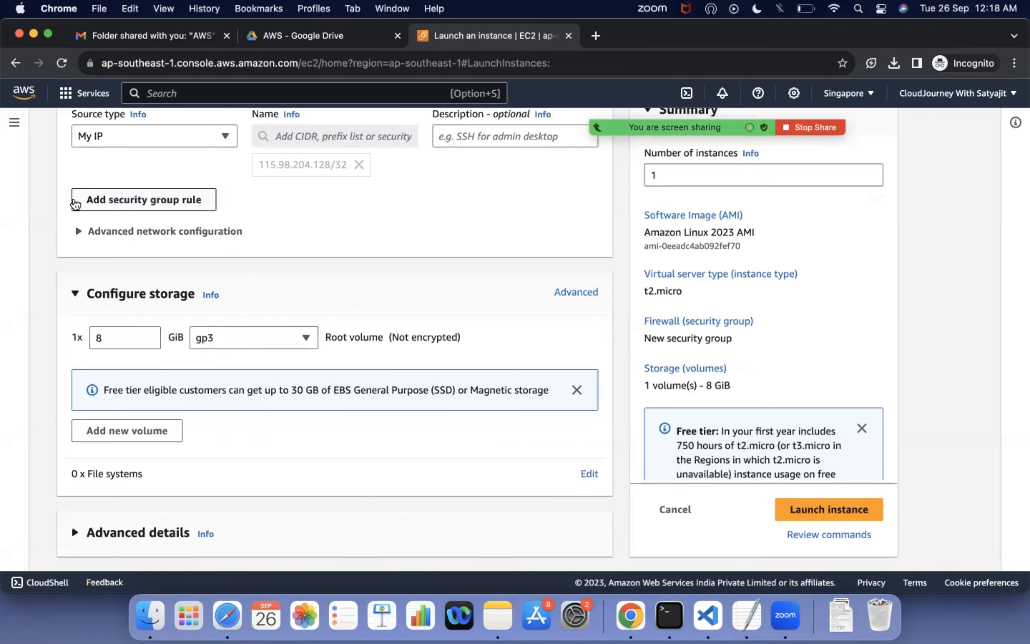
Review the whole launch configuration, from name, AMI and instance type to key pair, network settings, security group and storage.
{"action": "scroll", "coordinate": [351, 344], "scroll_direction": "up", "scroll_amount": 10}
{"action": "scroll", "coordinate": [351, 344], "scroll_direction": "up", "scroll_amount": 10}
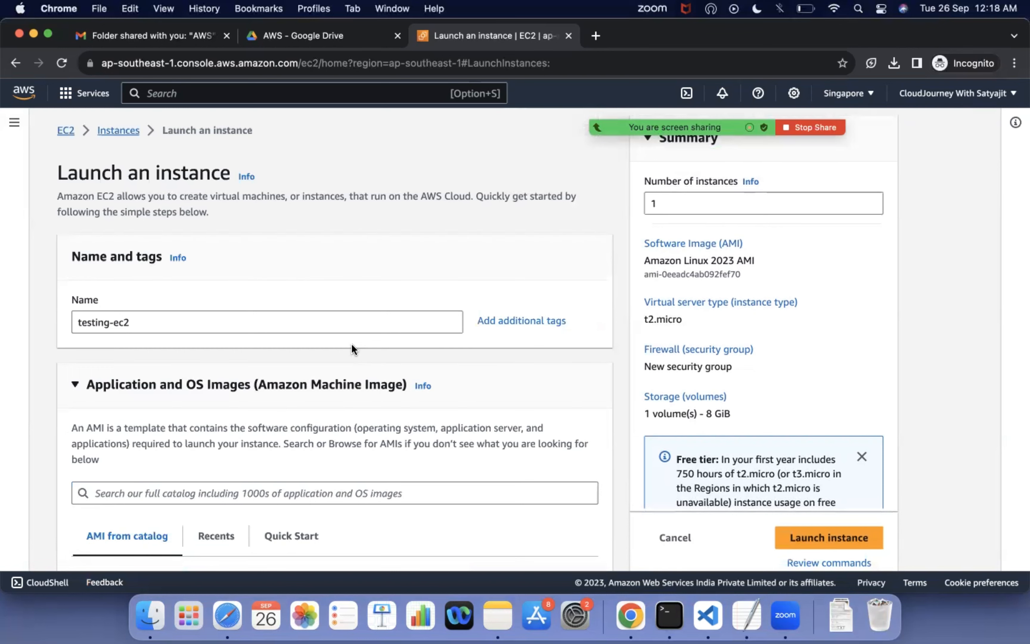
{"action": "scroll", "coordinate": [352, 349], "scroll_direction": "down", "scroll_amount": 5}
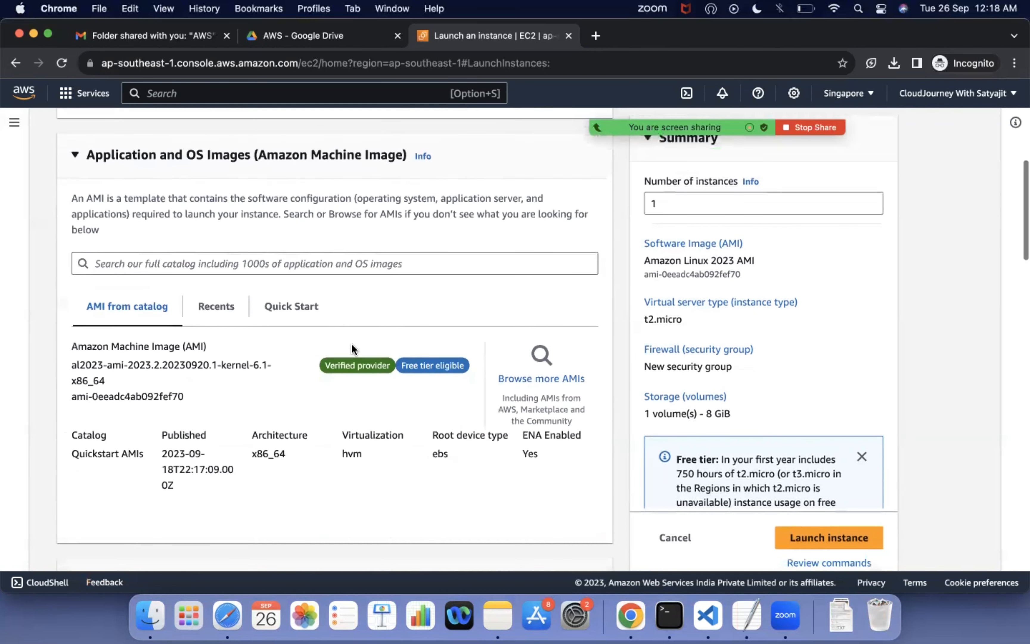
{"action": "scroll", "coordinate": [352, 349], "scroll_direction": "down", "scroll_amount": 5}
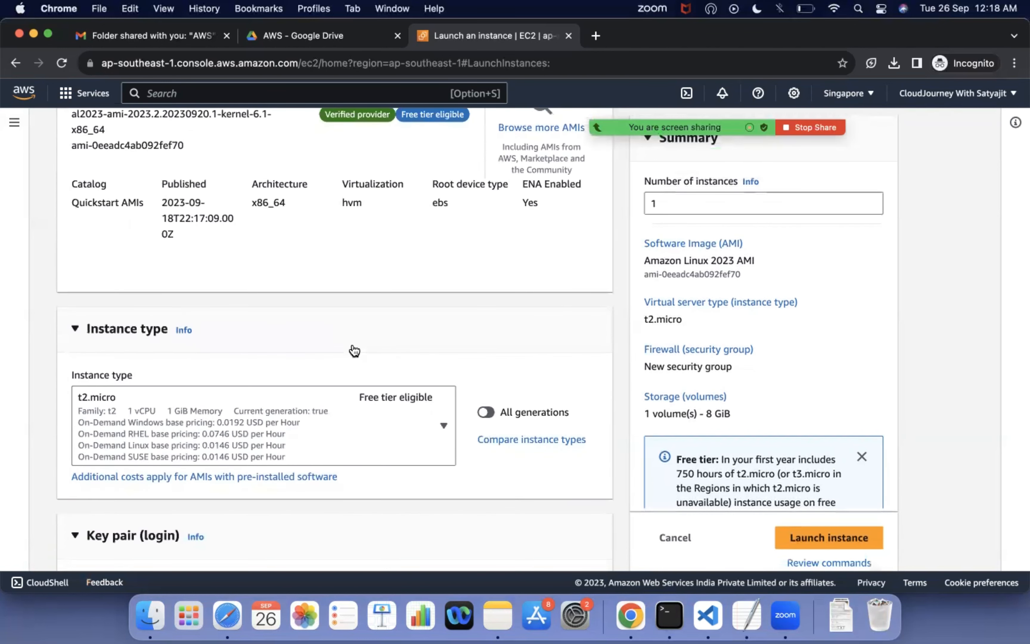
{"action": "scroll", "coordinate": [352, 349], "scroll_direction": "down", "scroll_amount": 5}
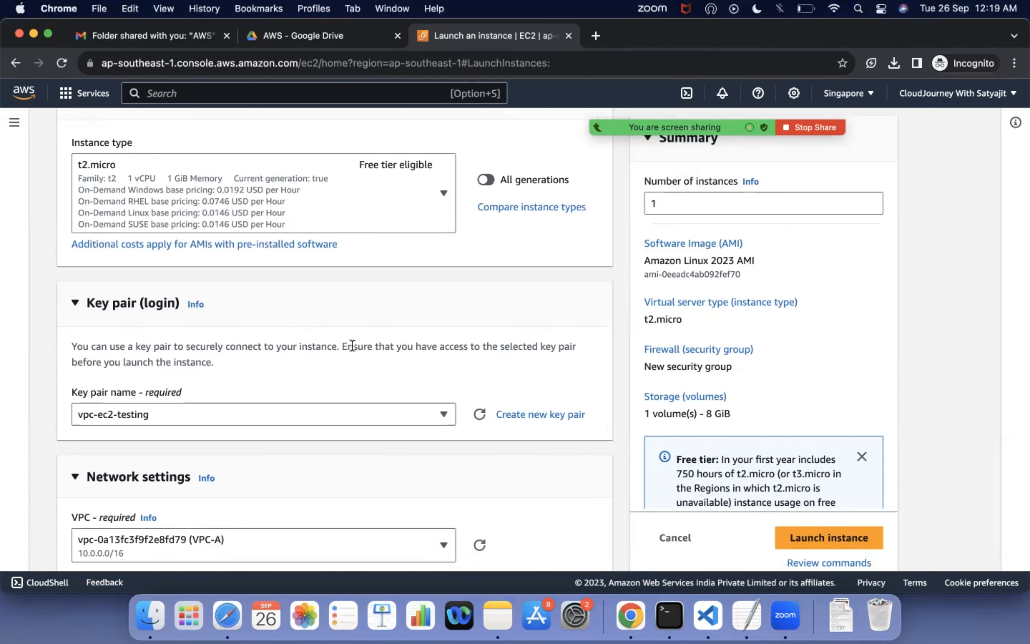
{"action": "scroll", "coordinate": [352, 345], "scroll_direction": "down", "scroll_amount": 15}
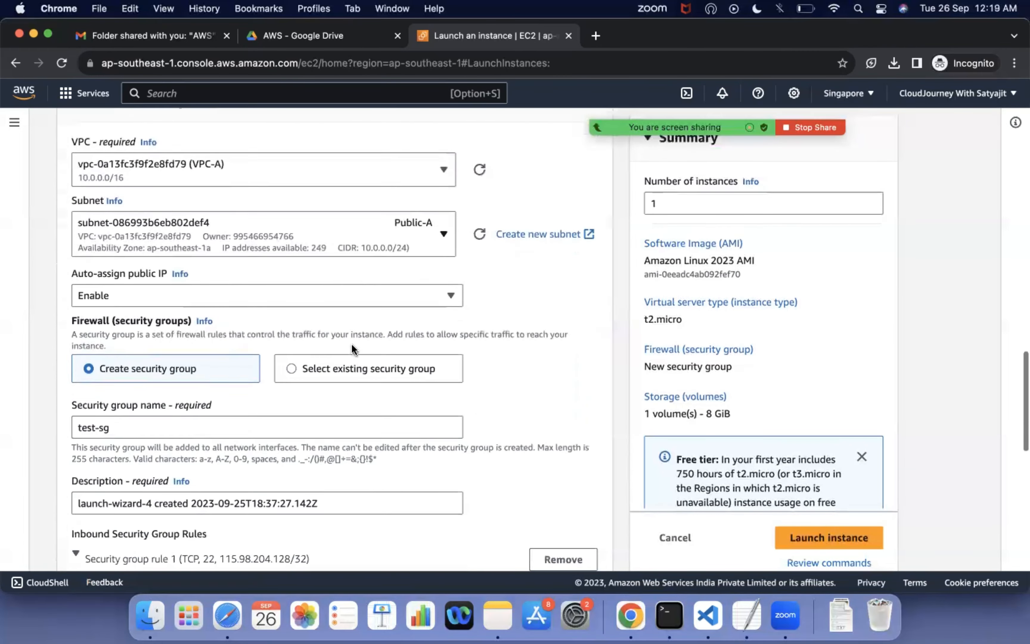
{"action": "scroll", "coordinate": [352, 345], "scroll_direction": "down", "scroll_amount": 10}
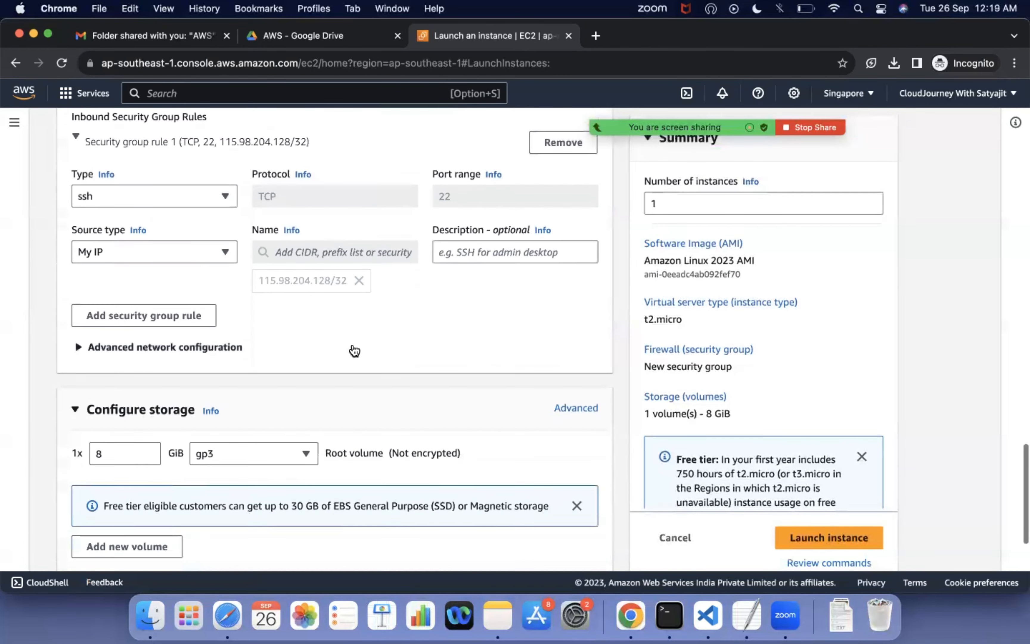
{"action": "scroll", "coordinate": [353, 349], "scroll_direction": "down", "scroll_amount": 3}
{"action": "scroll", "coordinate": [352, 350], "scroll_direction": "up", "scroll_amount": 20}
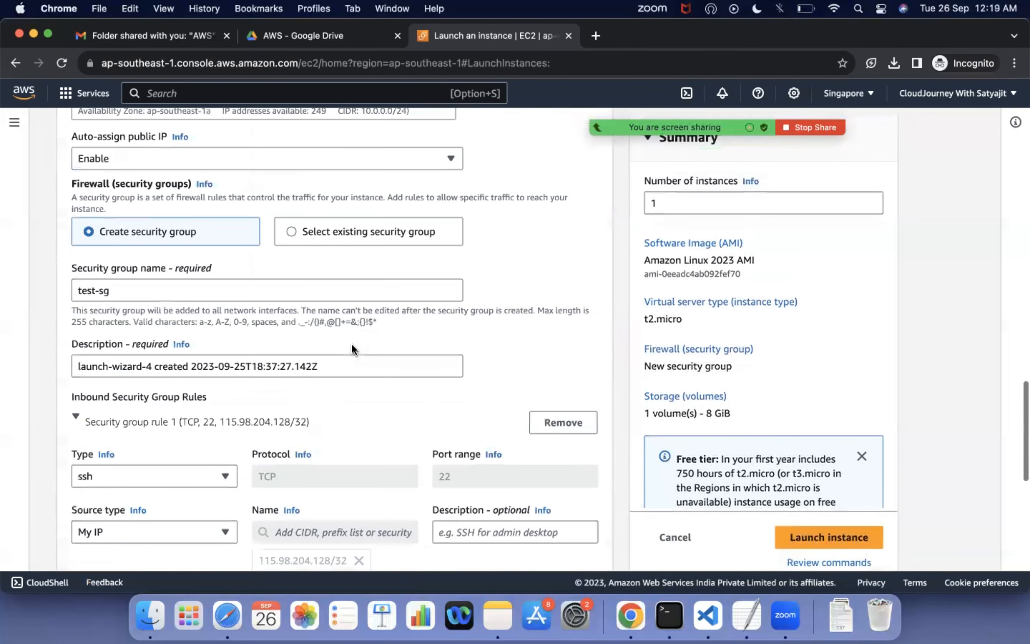
{"action": "scroll", "coordinate": [351, 347], "scroll_direction": "up", "scroll_amount": 2}
{"action": "scroll", "coordinate": [352, 345], "scroll_direction": "down", "scroll_amount": 6}
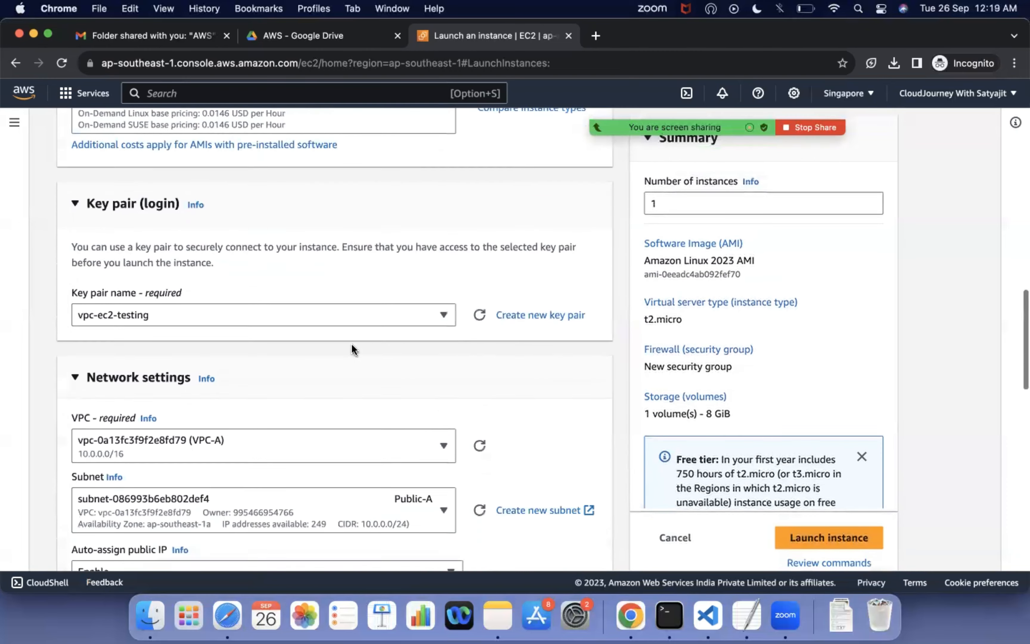
{"action": "scroll", "coordinate": [352, 343], "scroll_direction": "down", "scroll_amount": 5}
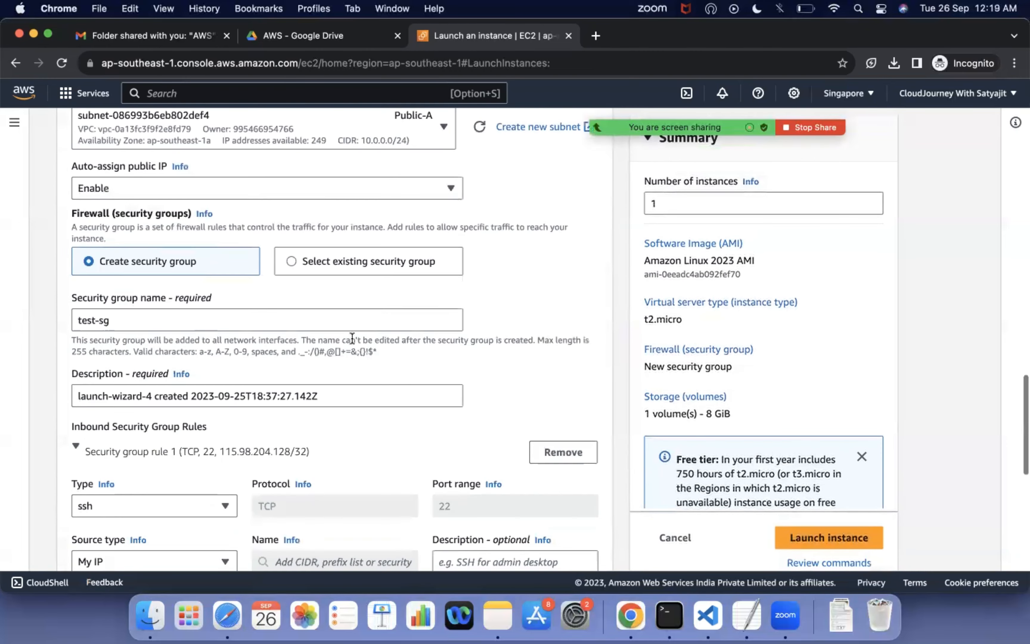
{"action": "scroll", "coordinate": [338, 324], "scroll_direction": "up", "scroll_amount": 5}
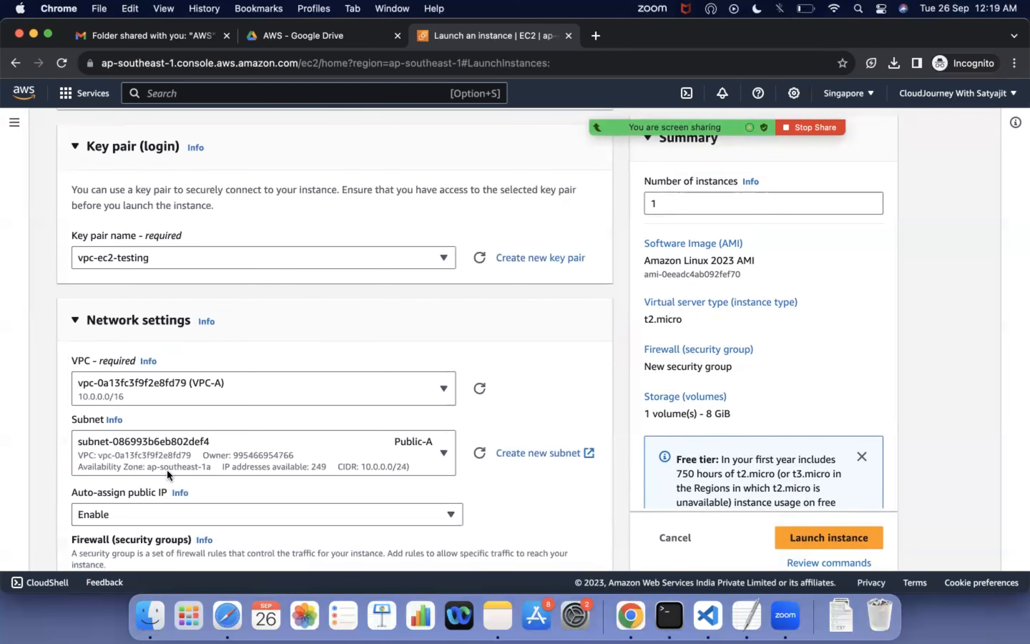
Launch the configured instance and open its entry in the instances list.
{"action": "scroll", "coordinate": [194, 470], "scroll_direction": "down", "scroll_amount": 3}
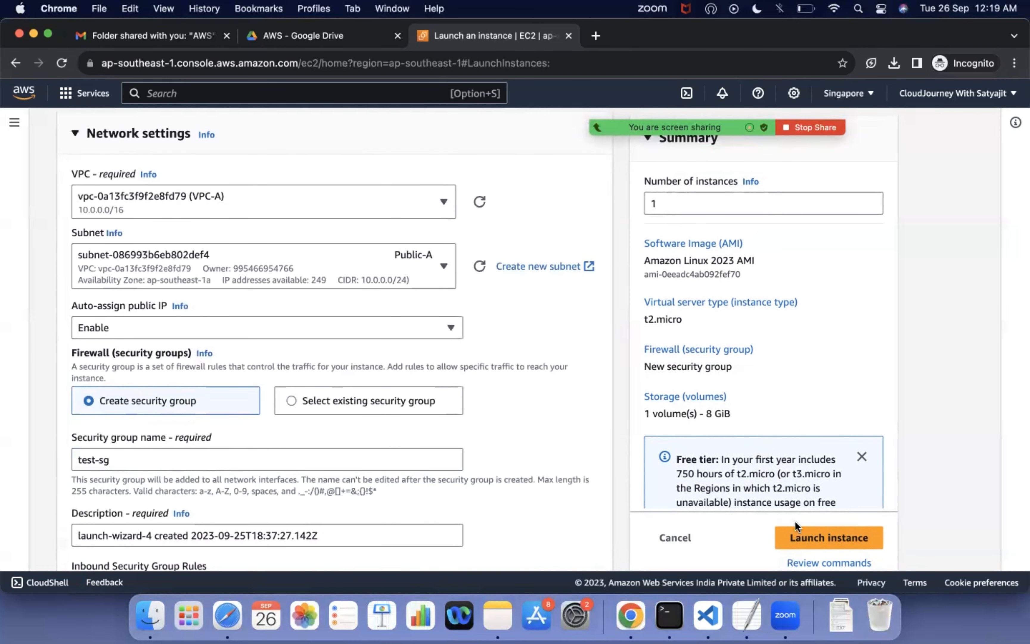
{"action": "left_click", "coordinate": [796, 537]}
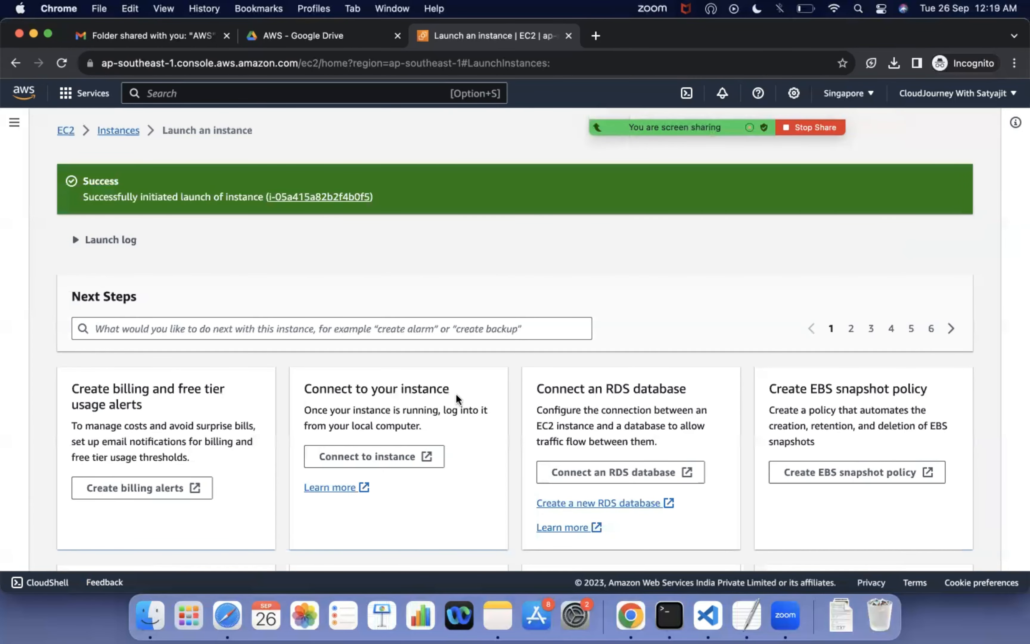
{"action": "left_click", "coordinate": [281, 200]}
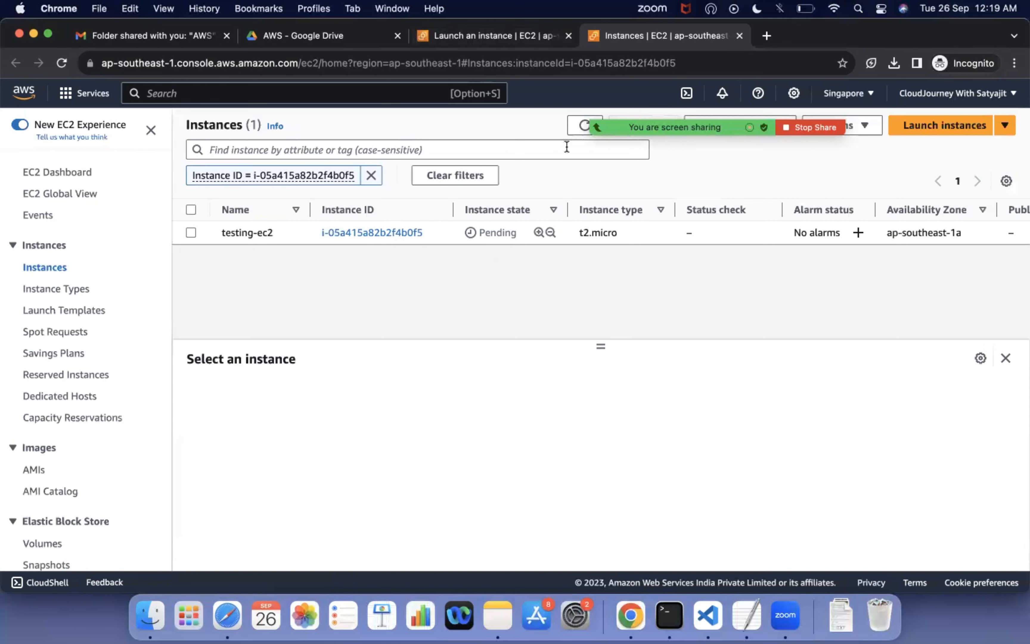
Refresh the instances list and copy the public IPv4 address of testing-ec2.
{"action": "left_click", "coordinate": [579, 128]}
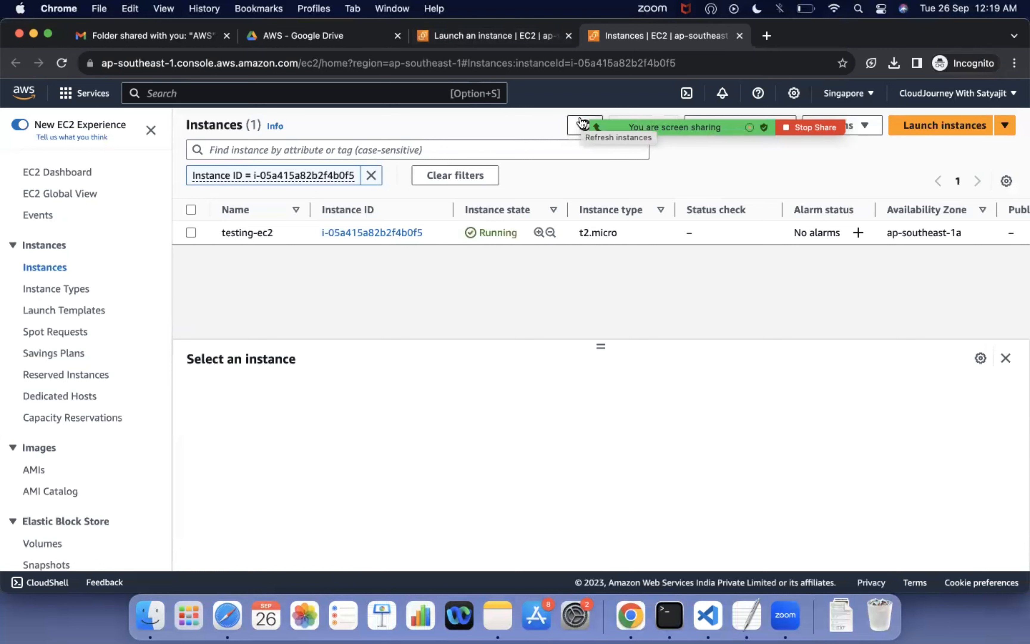
{"action": "left_click", "coordinate": [583, 124]}
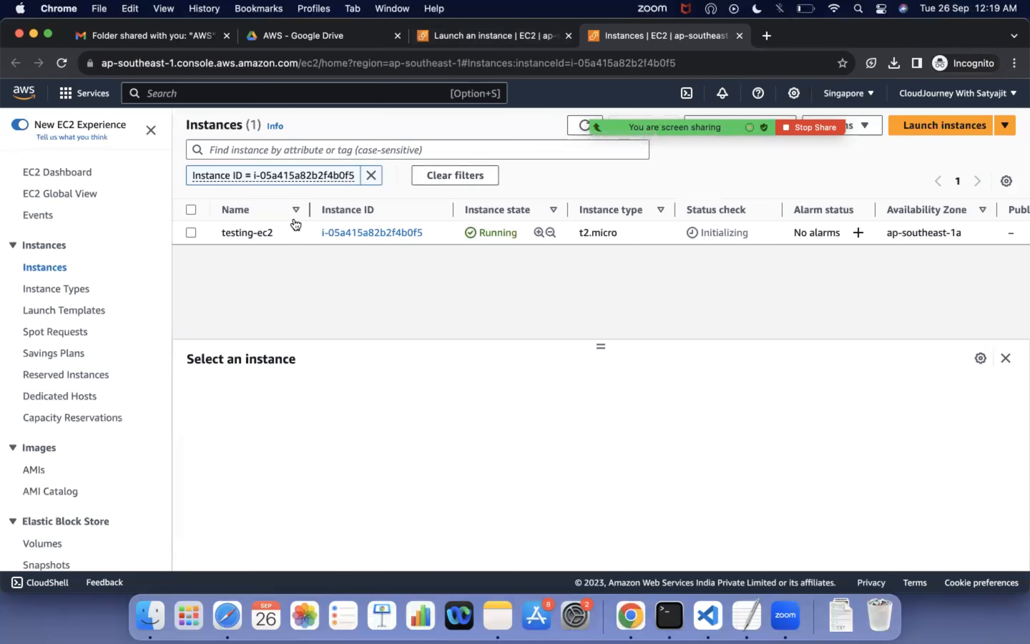
{"action": "left_click", "coordinate": [186, 231]}
{"action": "left_click", "coordinate": [475, 472]}
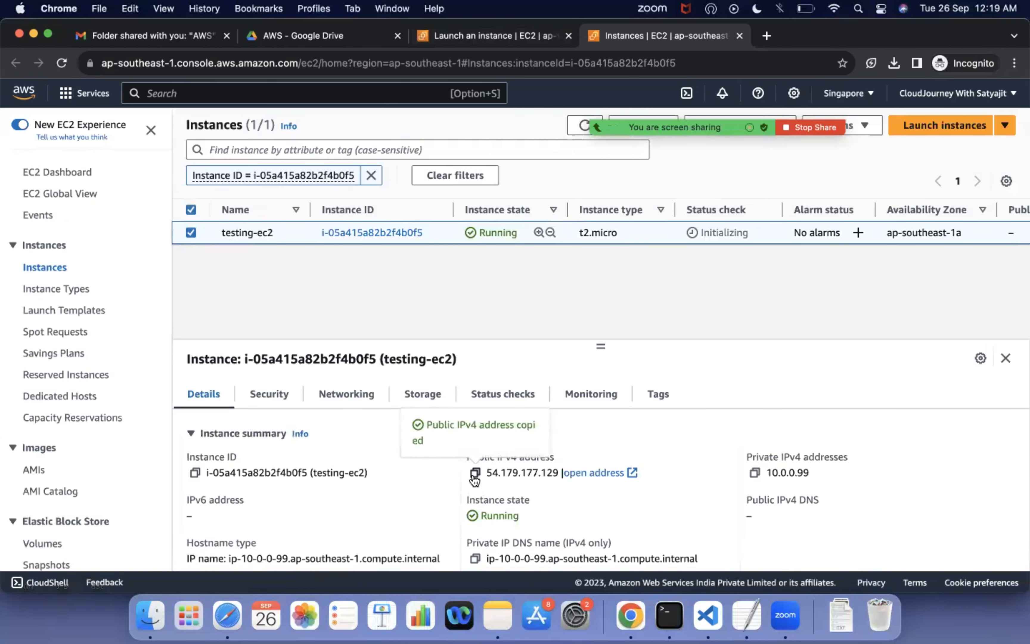
Switch to the Terminal, log out of the existing SSH session and clear the screen.
{"action": "left_click", "coordinate": [669, 619]}
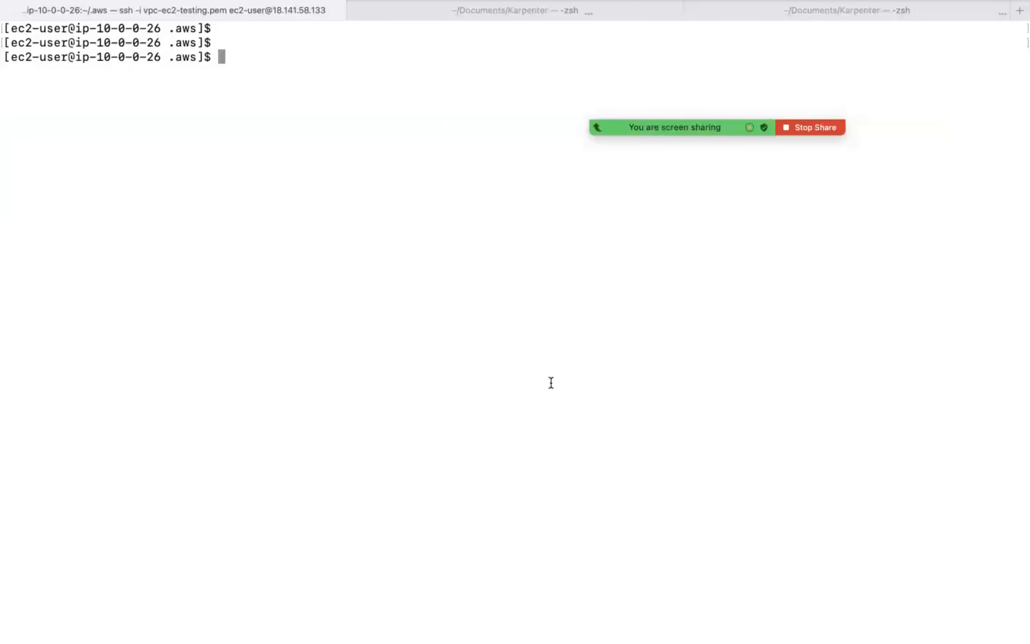
{"action": "key", "text": "ctrl+d"}
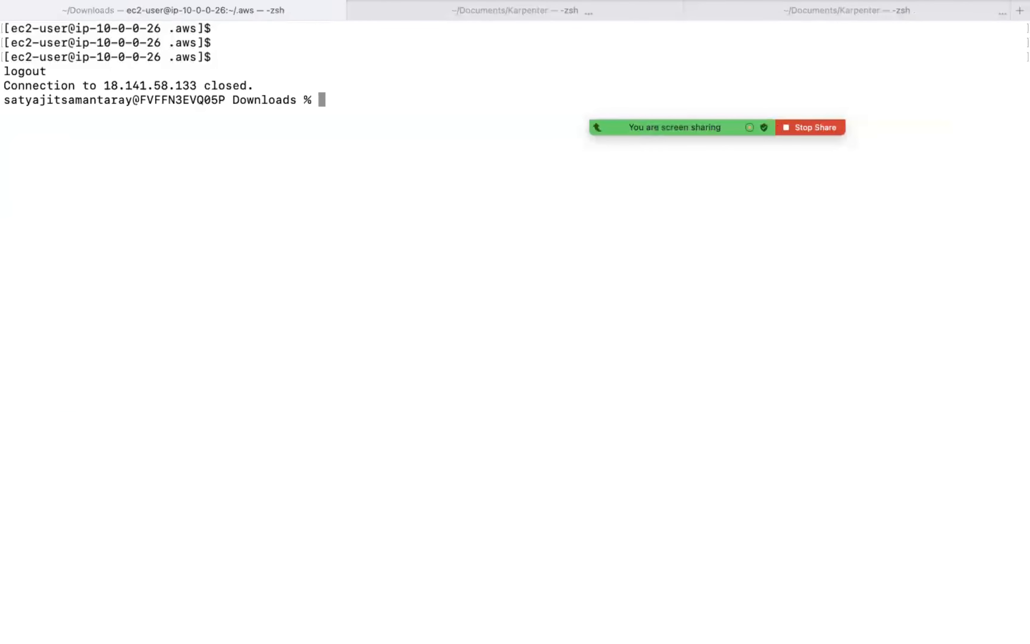
{"action": "key", "text": "super+k"}
{"action": "key", "text": "Return"}
Connect over SSH as ec2-user to 54.179.177.129 with the key file vpc-ec2-testing.pem, accepting the host's authenticity.
{"action": "type", "text": "ssh "}
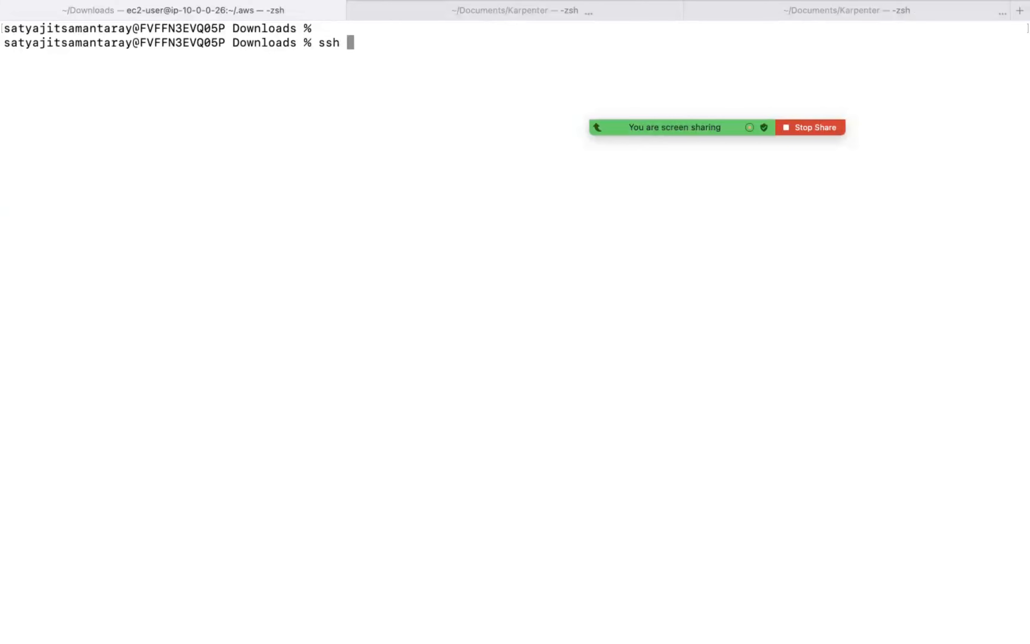
{"action": "type", "text": "-i vpc"}
{"action": "key", "text": "Tab"}
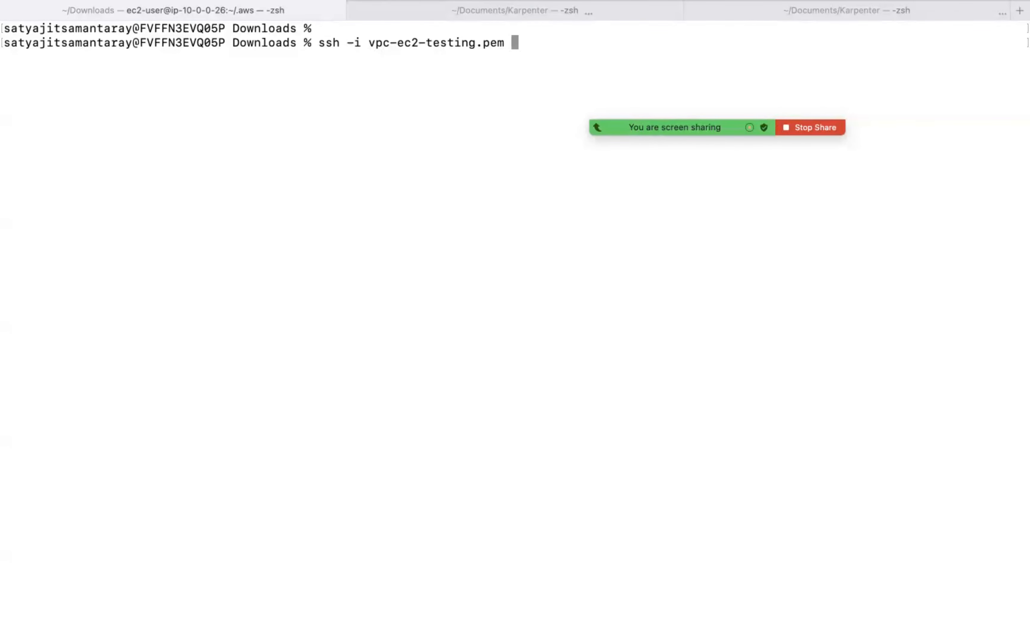
{"action": "type", "text": "ec2-user@"}
{"action": "key", "text": "super+v"}
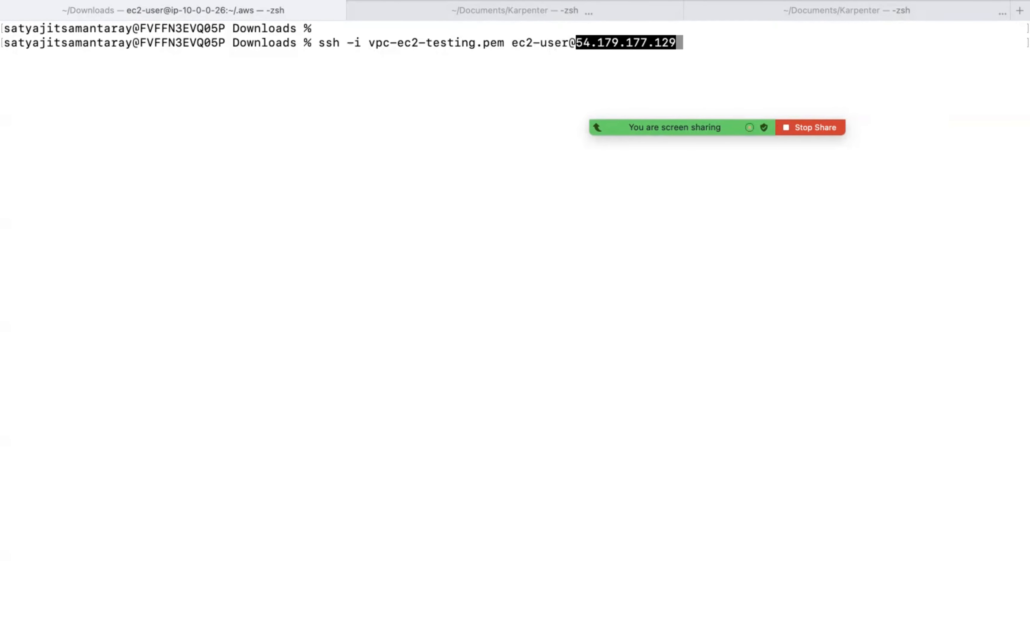
{"action": "key", "text": "Return"}
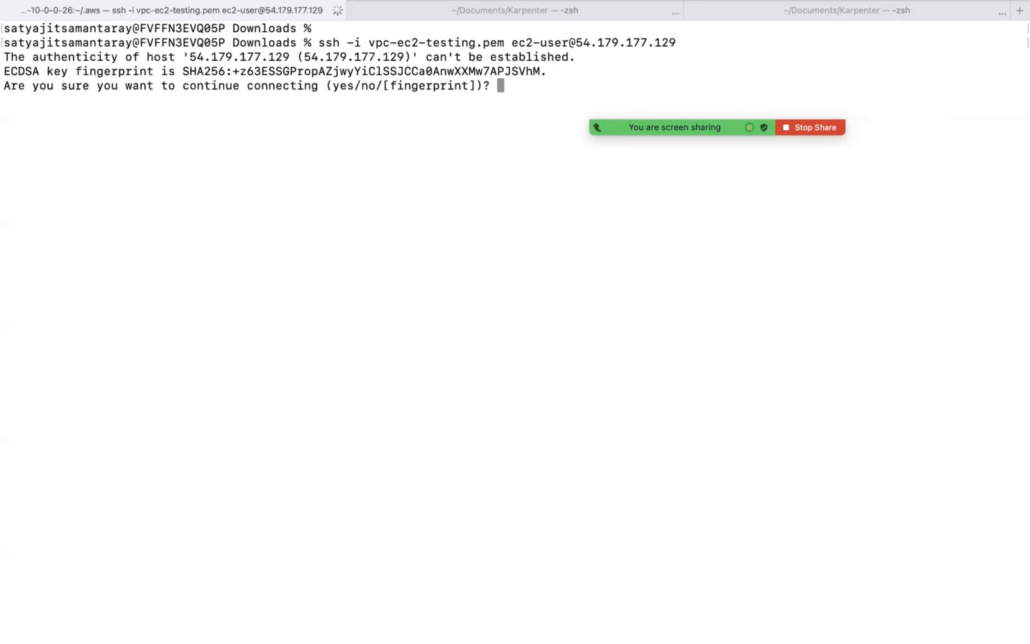
{"action": "type", "text": "yes"}
{"action": "key", "text": "Return"}
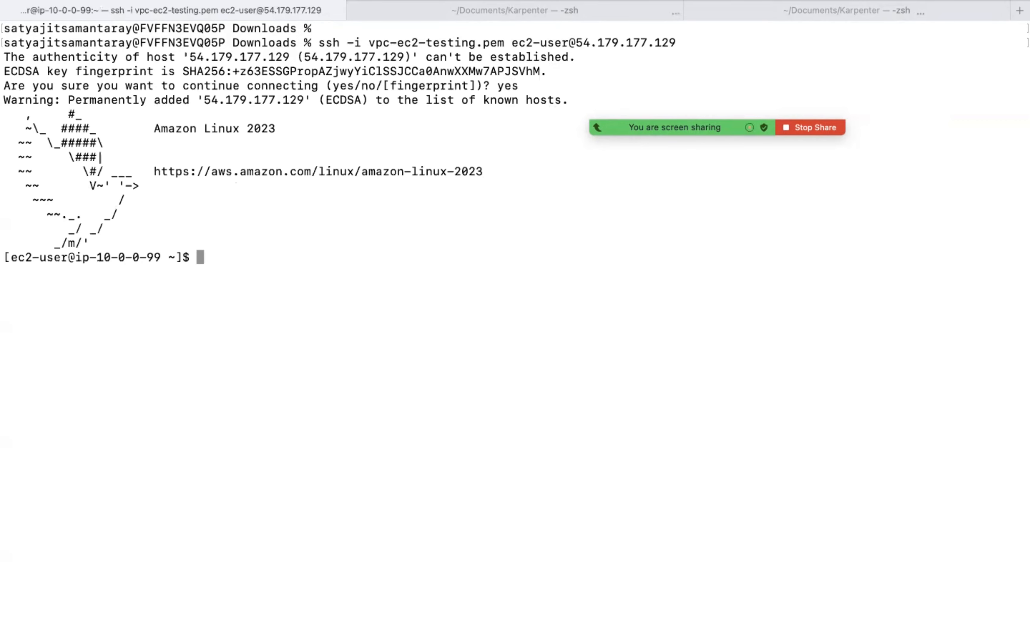
Switch back to Chrome, open a new instance launch form and review its AMI, instance type and key pair sections.
{"action": "key", "text": "ctrl+Left"}
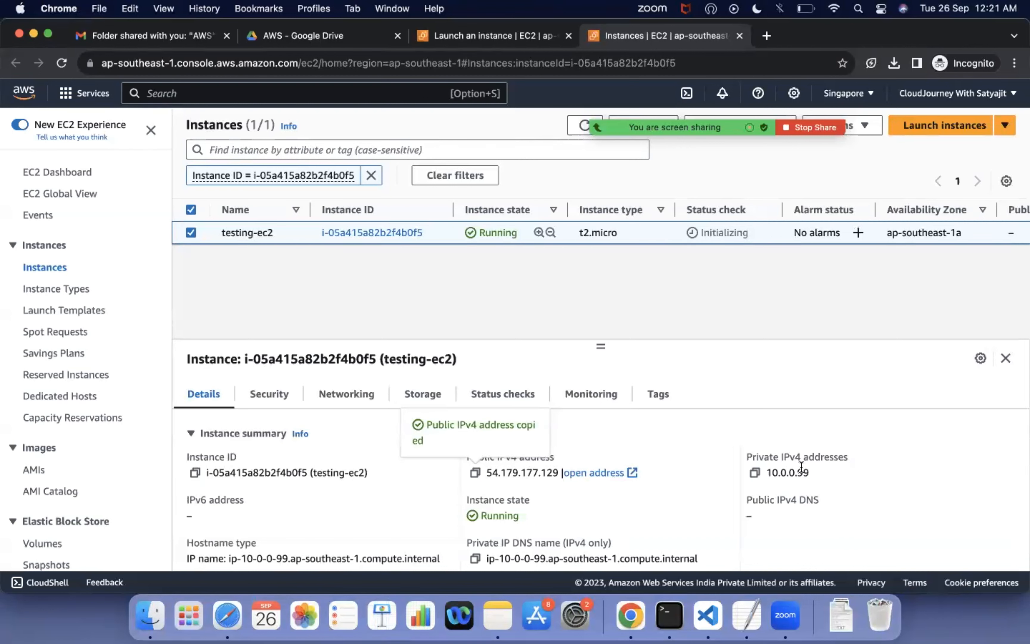
{"action": "left_click", "coordinate": [477, 34]}
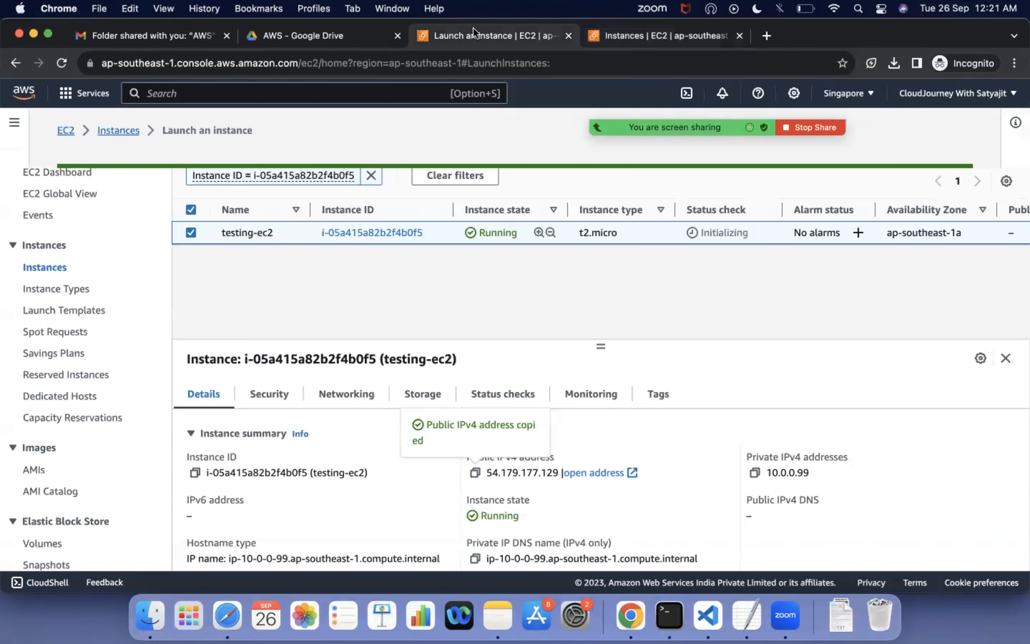
{"action": "left_click", "coordinate": [118, 130]}
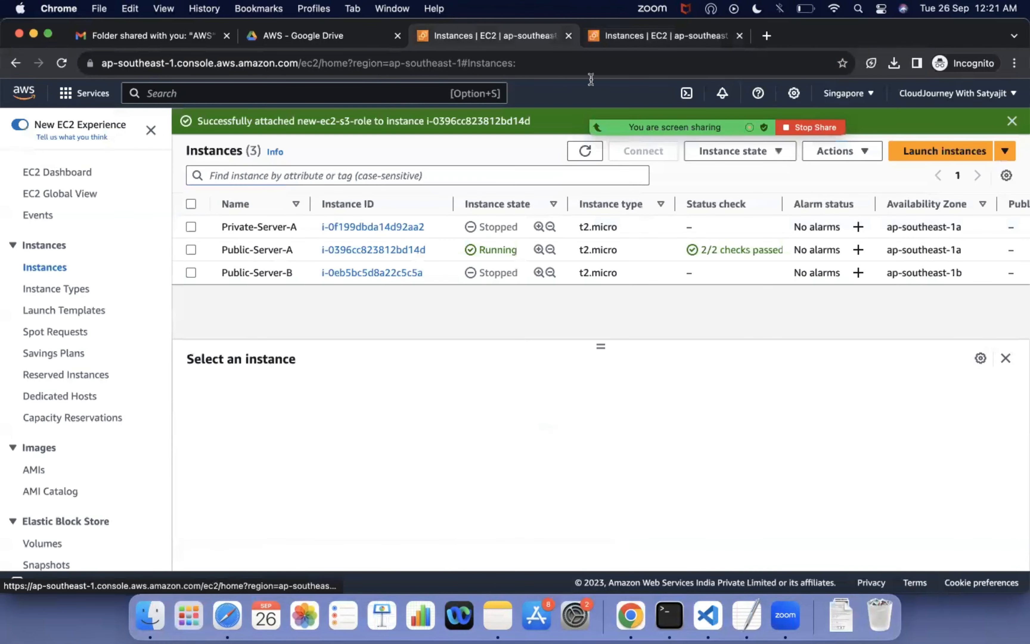
{"action": "left_click", "coordinate": [964, 150]}
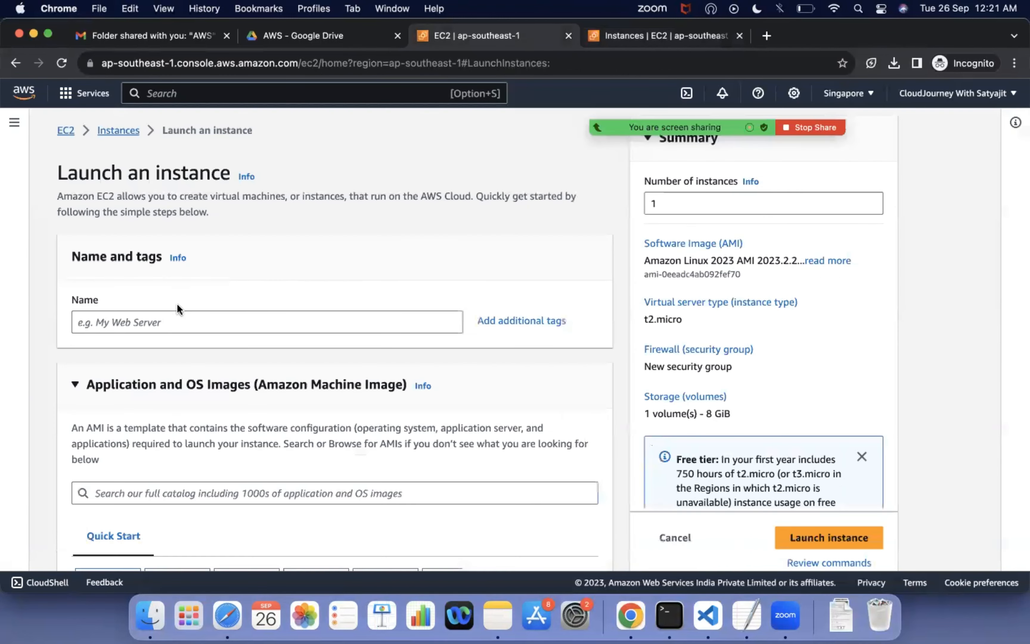
{"action": "scroll", "coordinate": [175, 308], "scroll_direction": "down", "scroll_amount": 5}
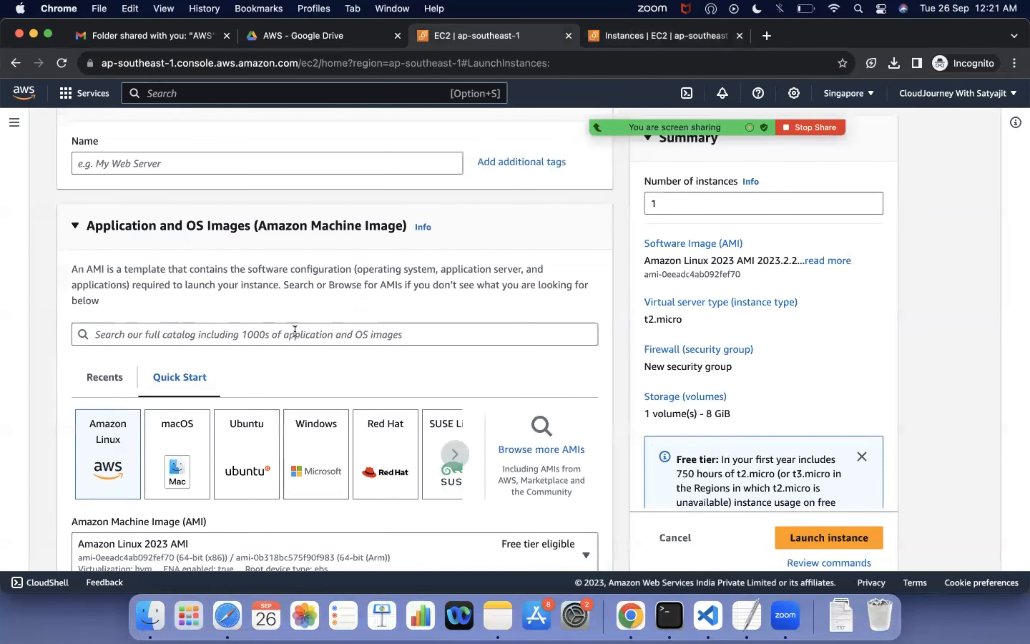
{"action": "scroll", "coordinate": [294, 331], "scroll_direction": "down", "scroll_amount": 8}
{"action": "scroll", "coordinate": [294, 331], "scroll_direction": "down", "scroll_amount": 1}
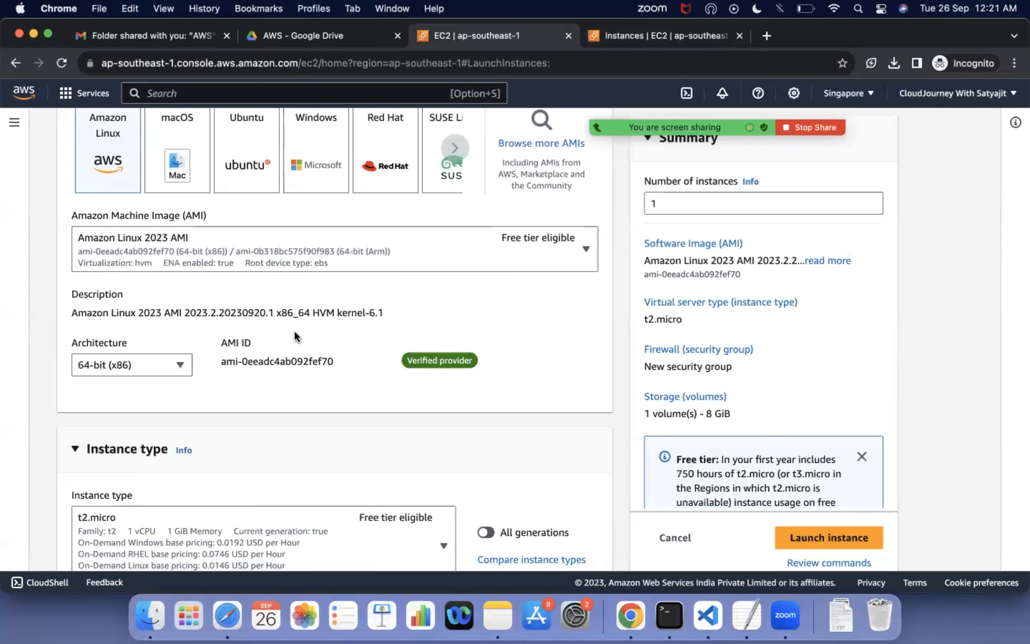
{"action": "scroll", "coordinate": [297, 336], "scroll_direction": "down", "scroll_amount": 10}
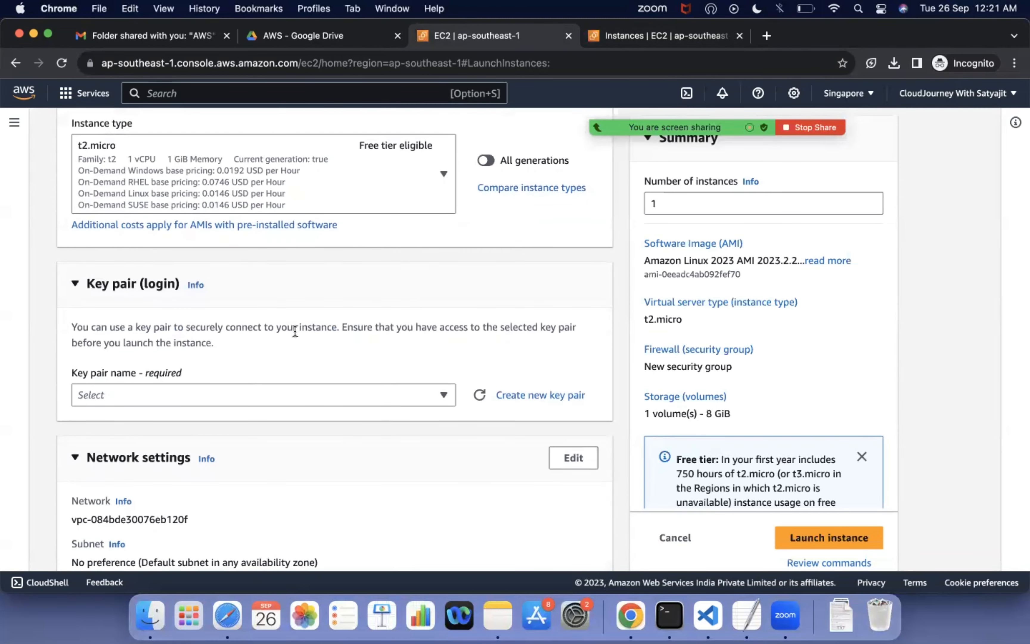
{"action": "scroll", "coordinate": [294, 331], "scroll_direction": "down", "scroll_amount": 3}
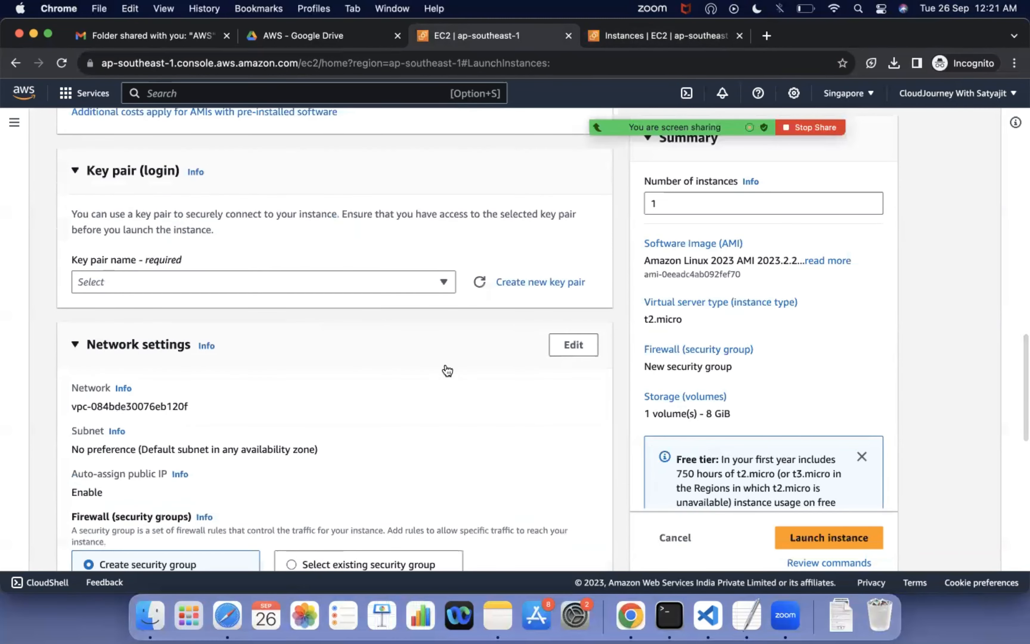
Look over the editable network settings with the available VPCs and the storage configuration, and cancel the new launch.
{"action": "left_click", "coordinate": [572, 345]}
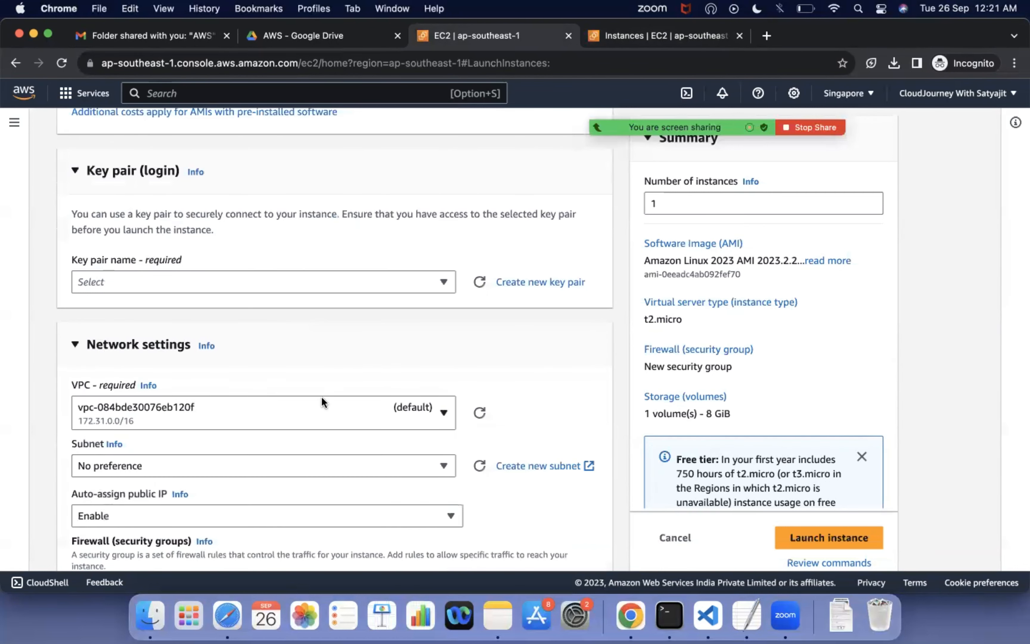
{"action": "scroll", "coordinate": [322, 400], "scroll_direction": "down", "scroll_amount": 1}
{"action": "left_click", "coordinate": [271, 360]}
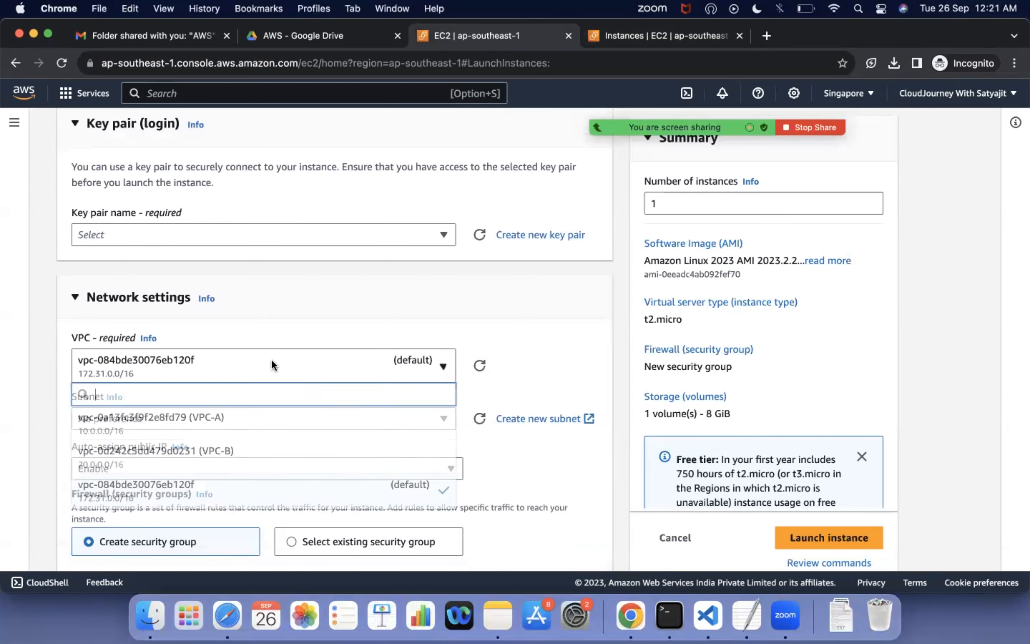
{"action": "left_click", "coordinate": [386, 300]}
{"action": "left_click", "coordinate": [388, 303]}
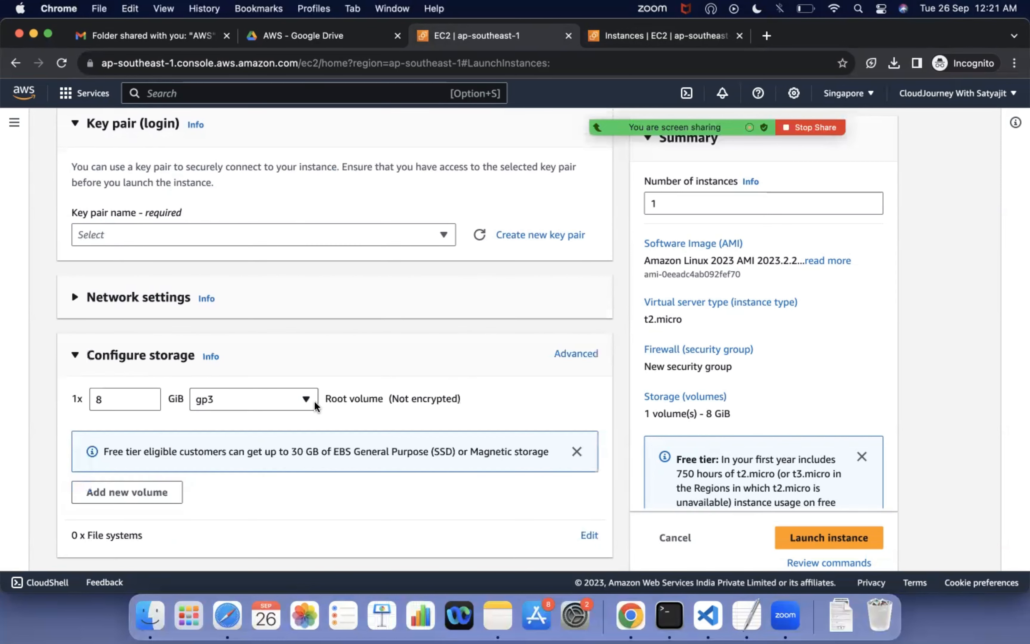
{"action": "scroll", "coordinate": [314, 401], "scroll_direction": "down", "scroll_amount": 1}
{"action": "scroll", "coordinate": [314, 401], "scroll_direction": "up", "scroll_amount": 4}
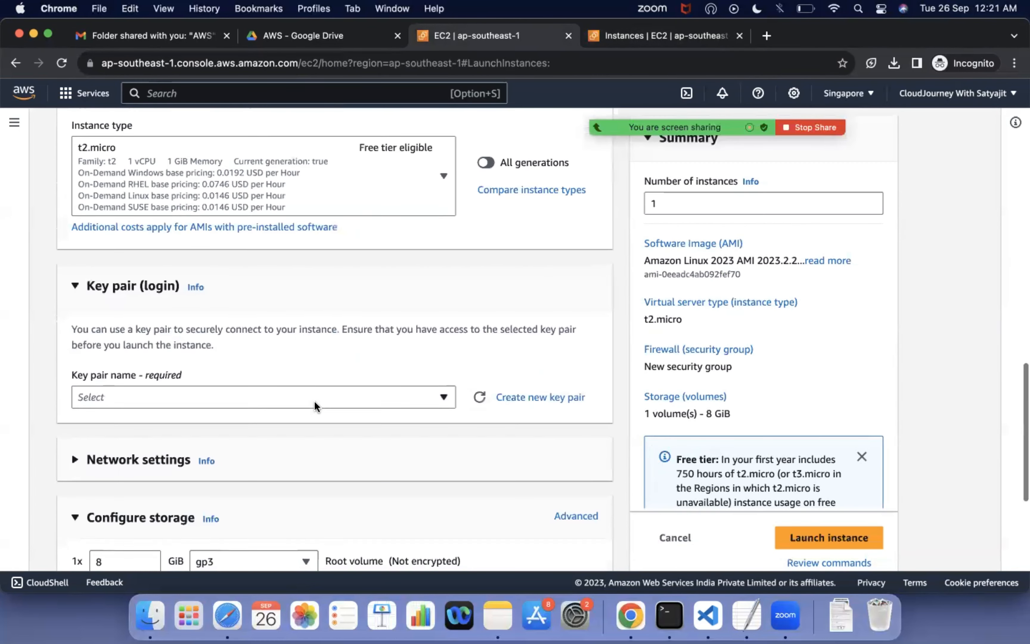
{"action": "scroll", "coordinate": [314, 402], "scroll_direction": "down", "scroll_amount": 2}
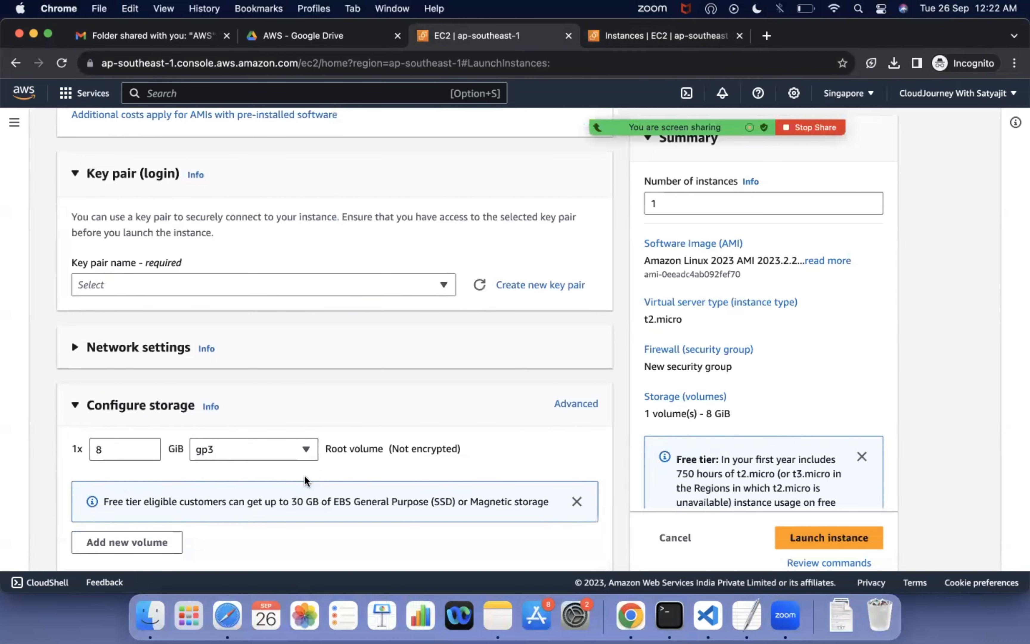
{"action": "left_click", "coordinate": [670, 537]}
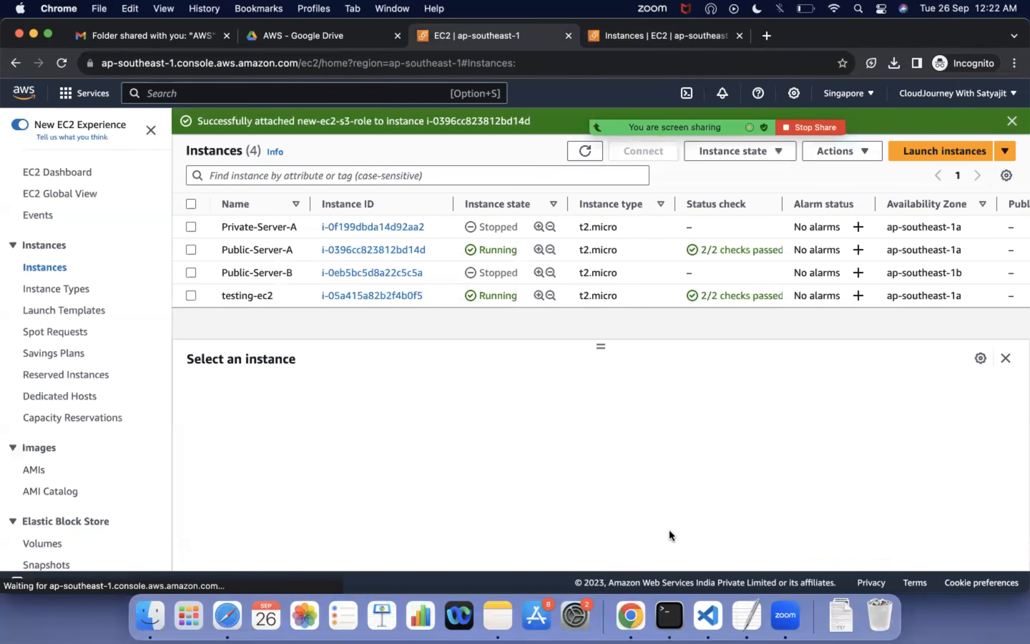